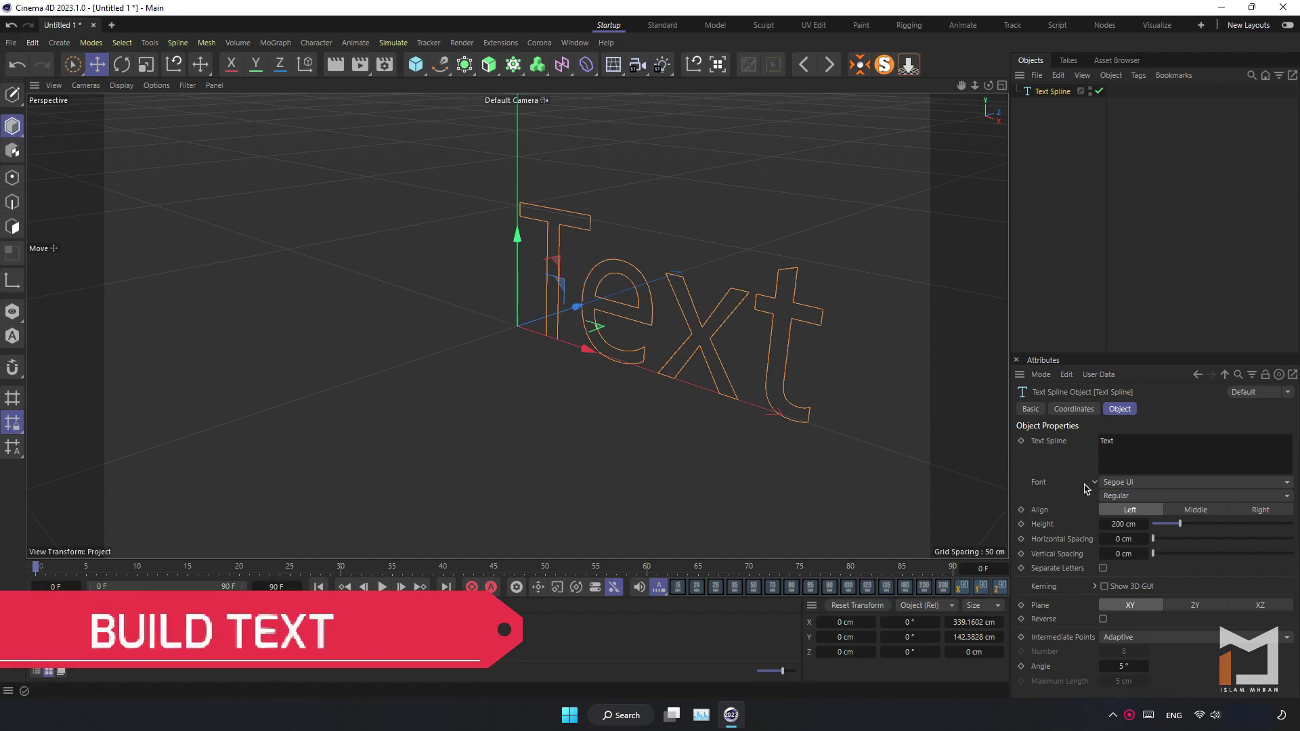
- Set the text spline's alignment to Middle and its Segoe UI font style to Bold
click(1196, 510)
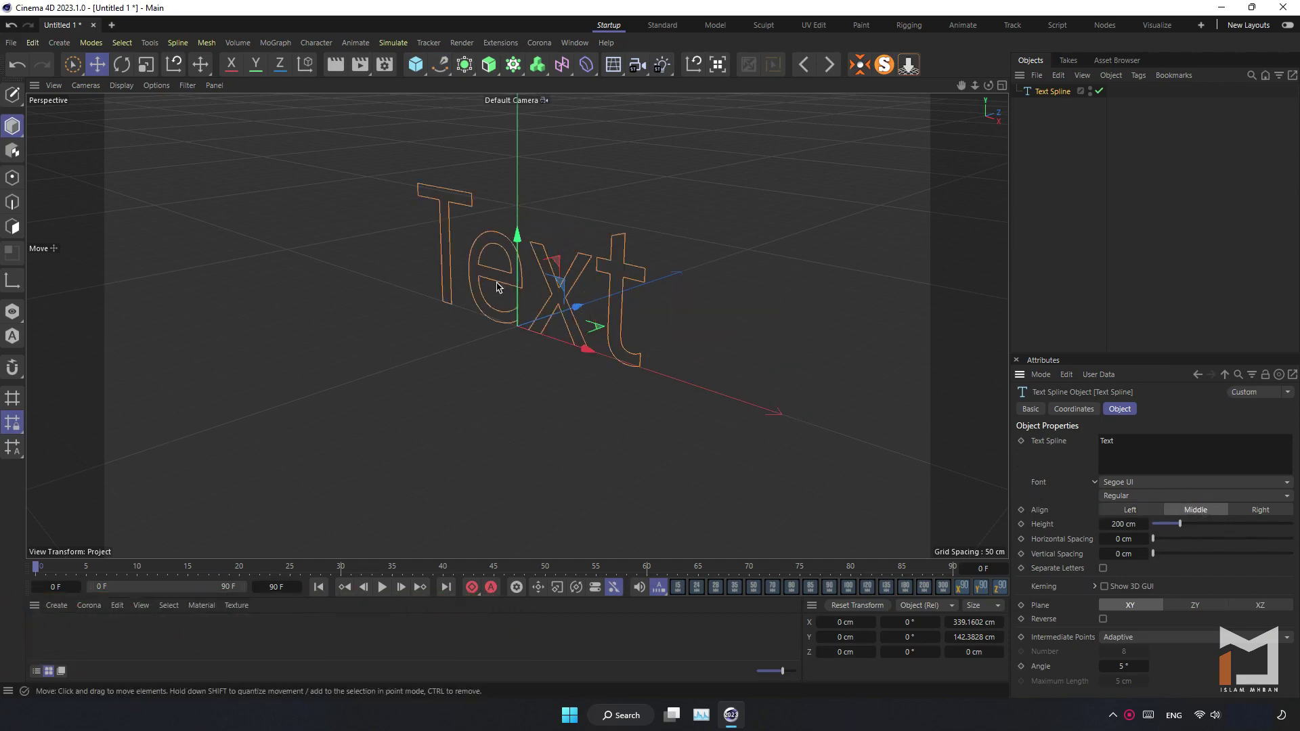
click(1121, 501)
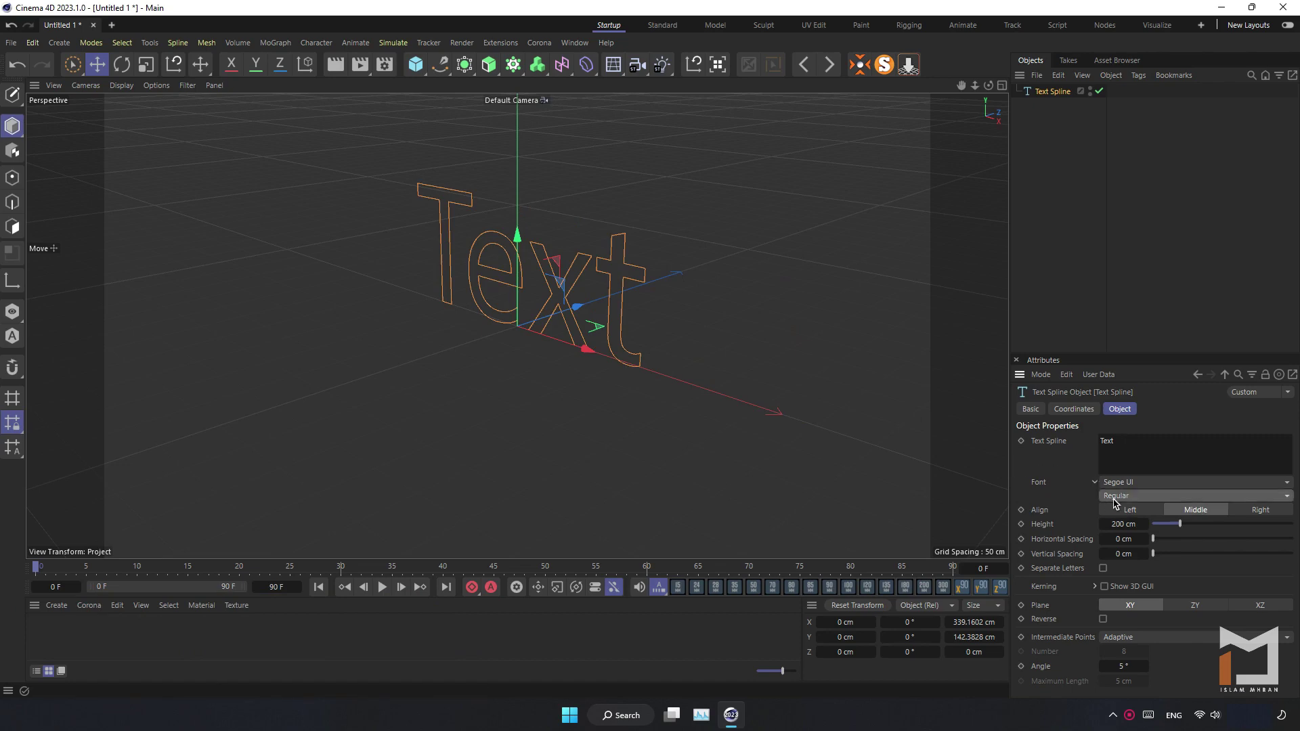
click(1128, 515)
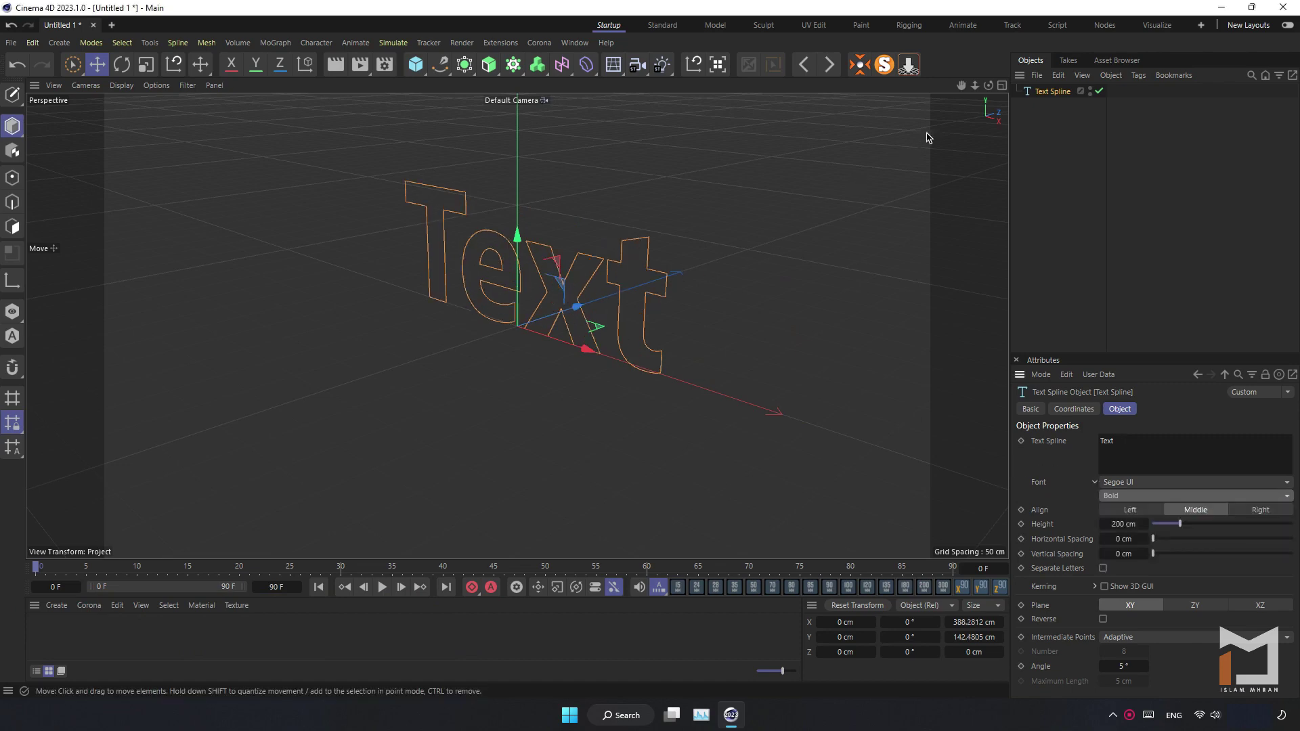
drag(989, 85, 944, 88)
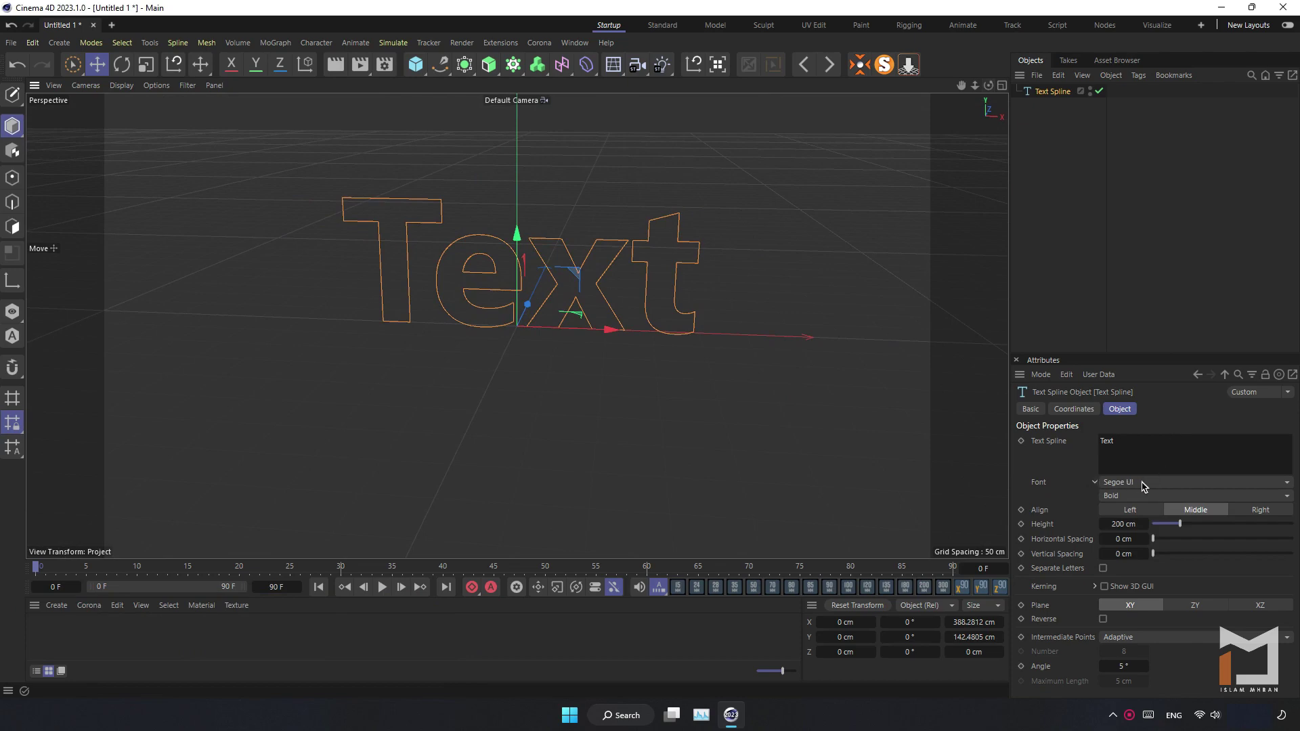
click(1143, 486)
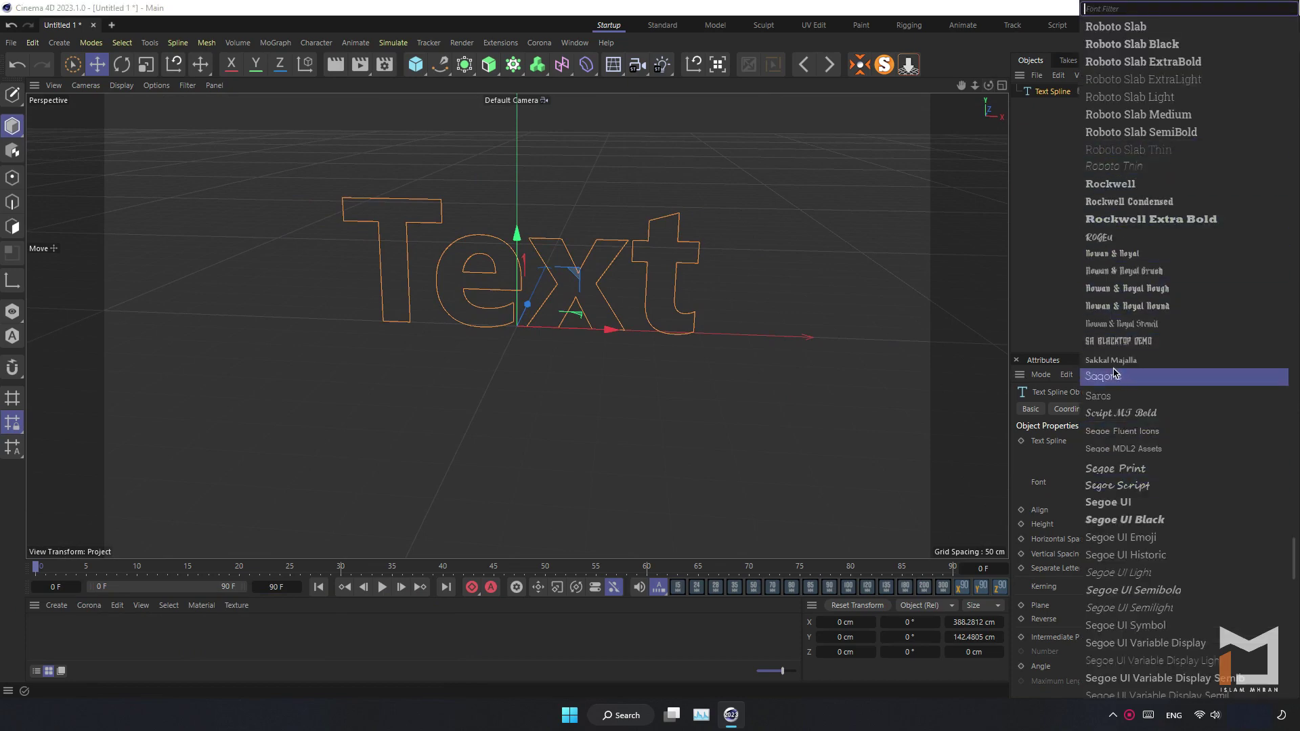
scroll(1155, 474, down, 10)
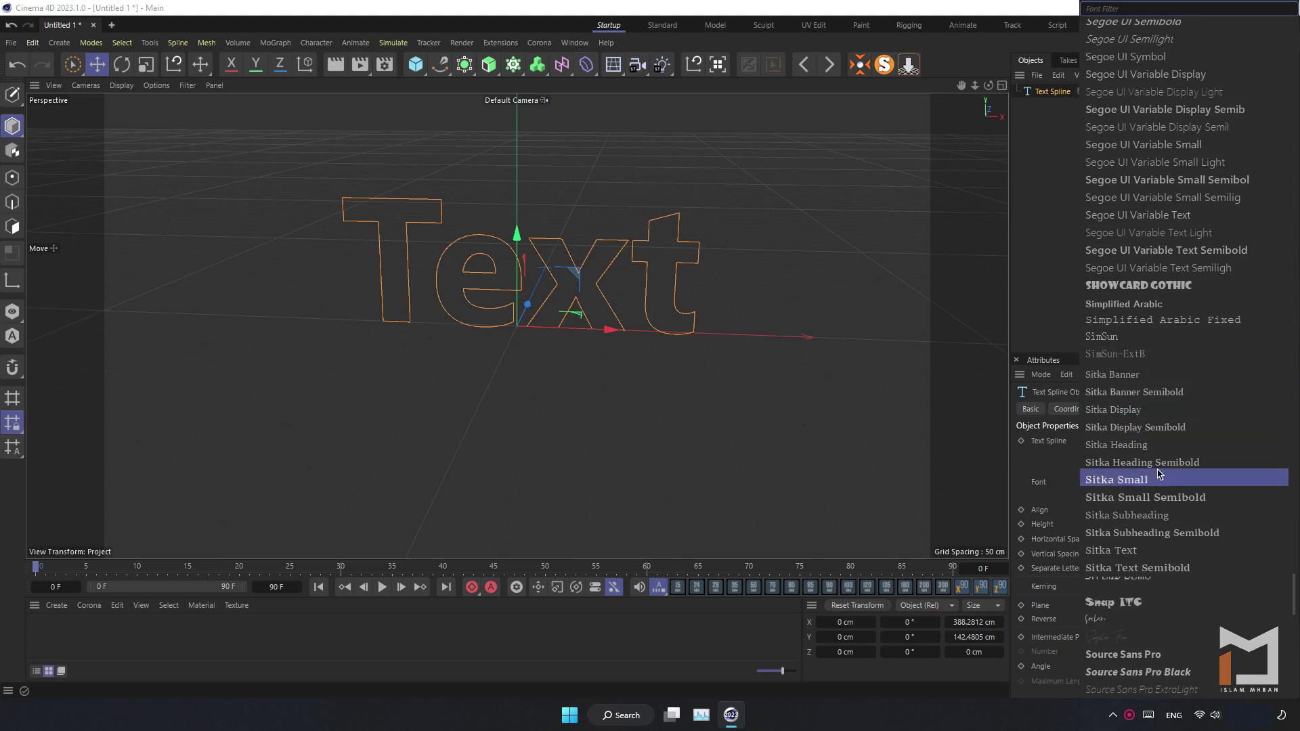
click(1040, 298)
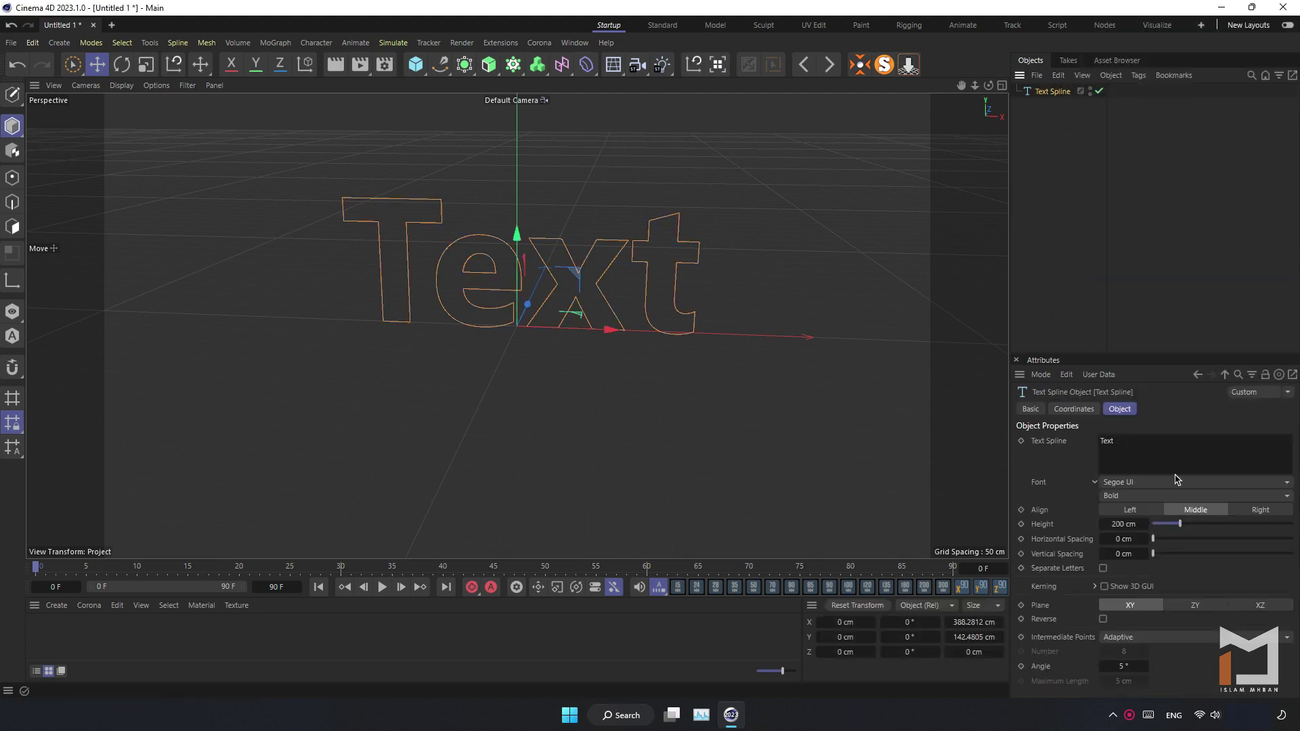
- Set the text spline's height to 100 cm
click(1122, 525)
text(100)
key(Return)
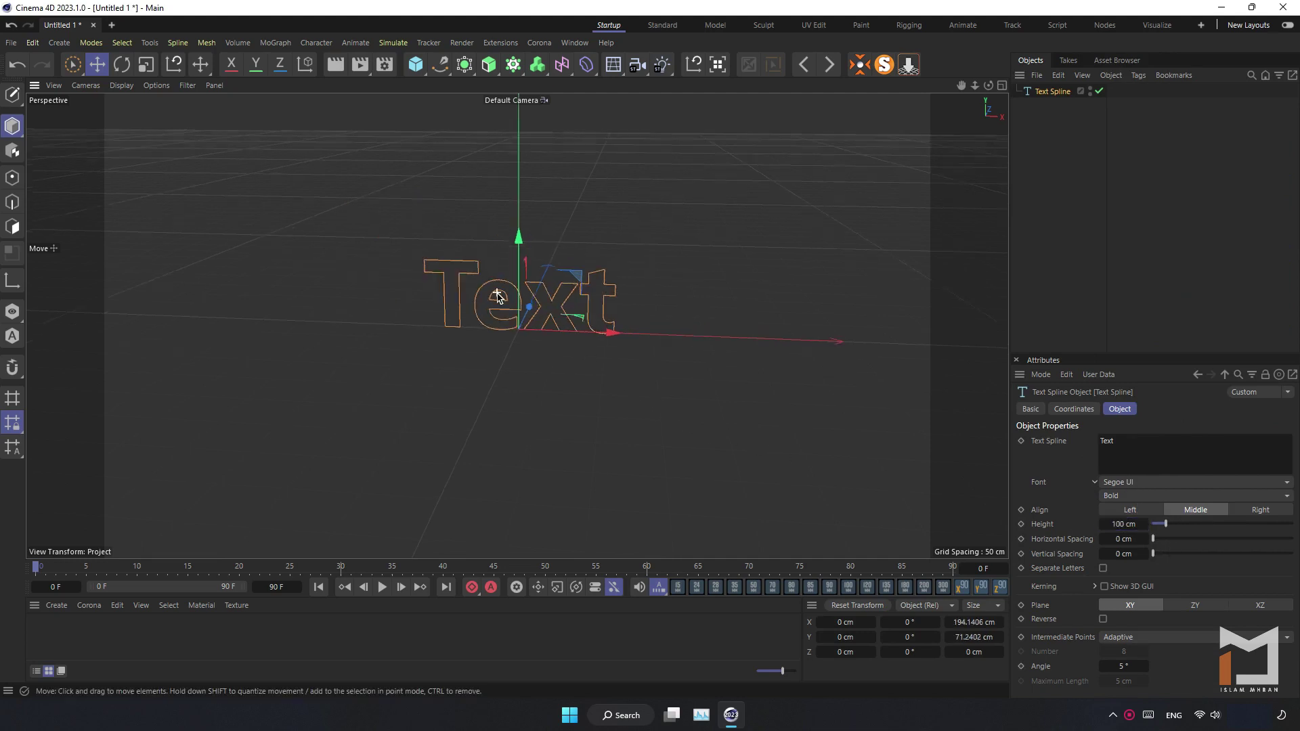
- Add an Extrude generator and make the Text Spline its child
scroll(502, 297, up, 3)
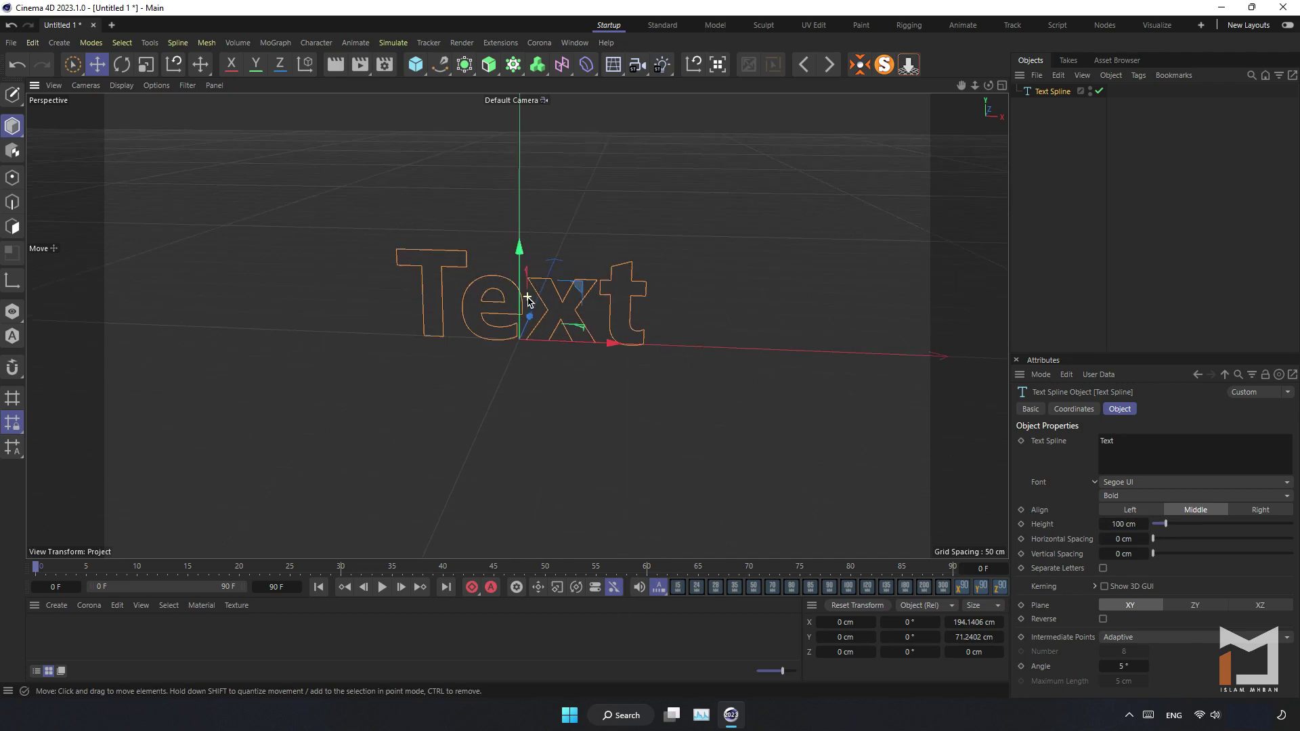
click(489, 64)
drag(1049, 107, 1058, 91)
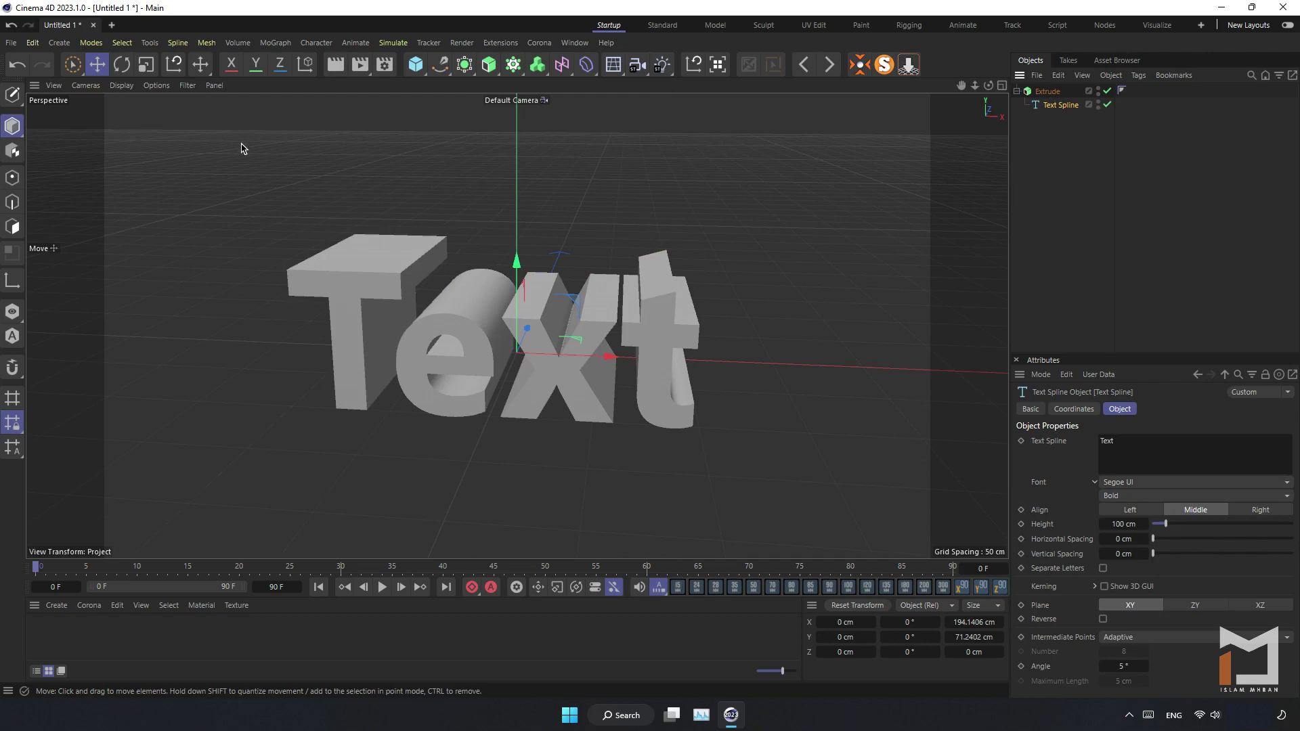
- Switch the perspective viewport to a shaded display mode with mesh lines
click(121, 86)
click(138, 143)
drag(988, 85, 1014, 140)
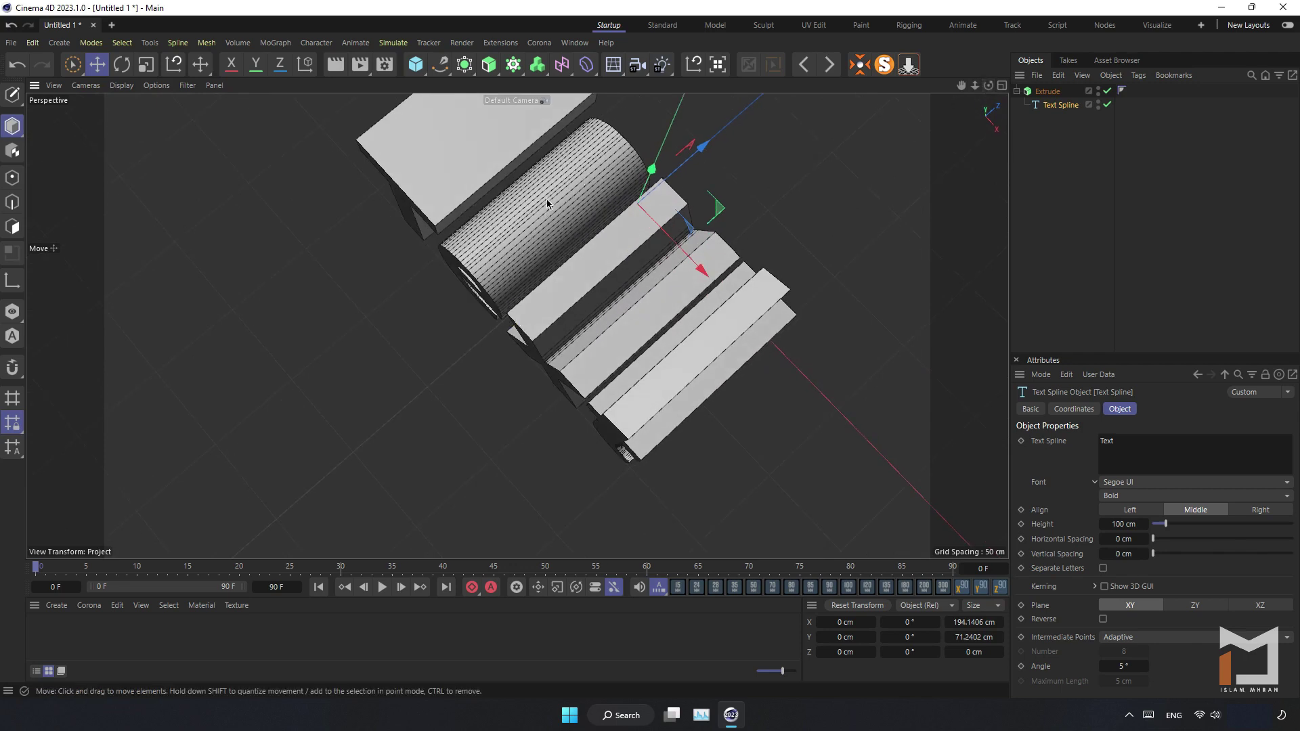
- Set the Extrude object's offset to 10 cm after trying 20 cm
click(1036, 92)
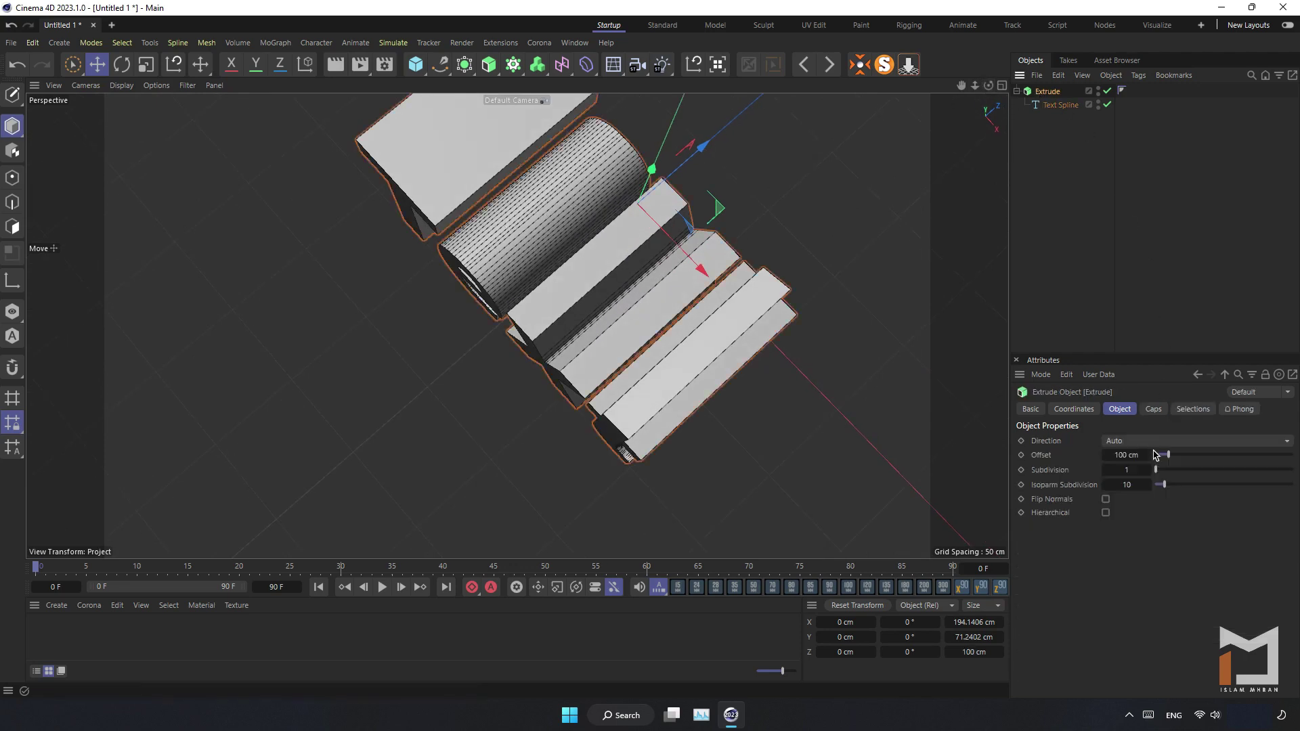
double_click(1125, 455)
text(20)
key(Return)
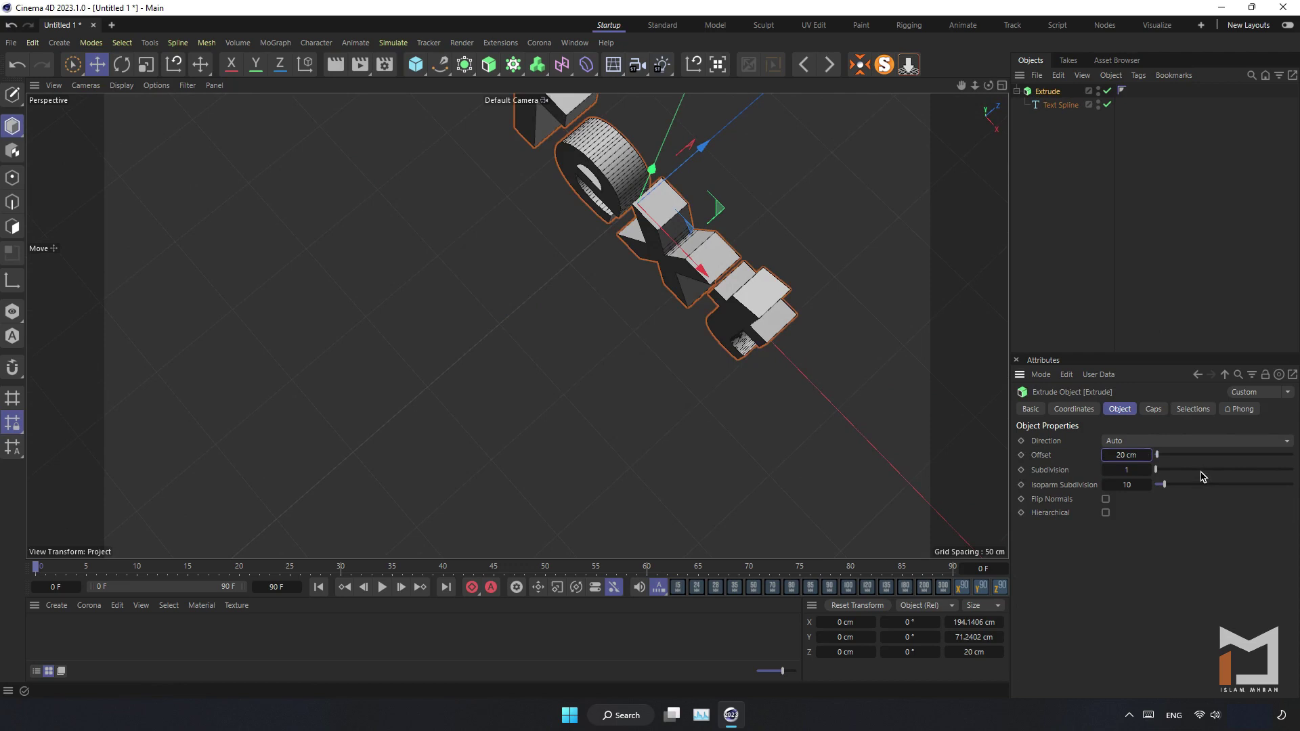
double_click(1116, 455)
text(10)
key(Return)
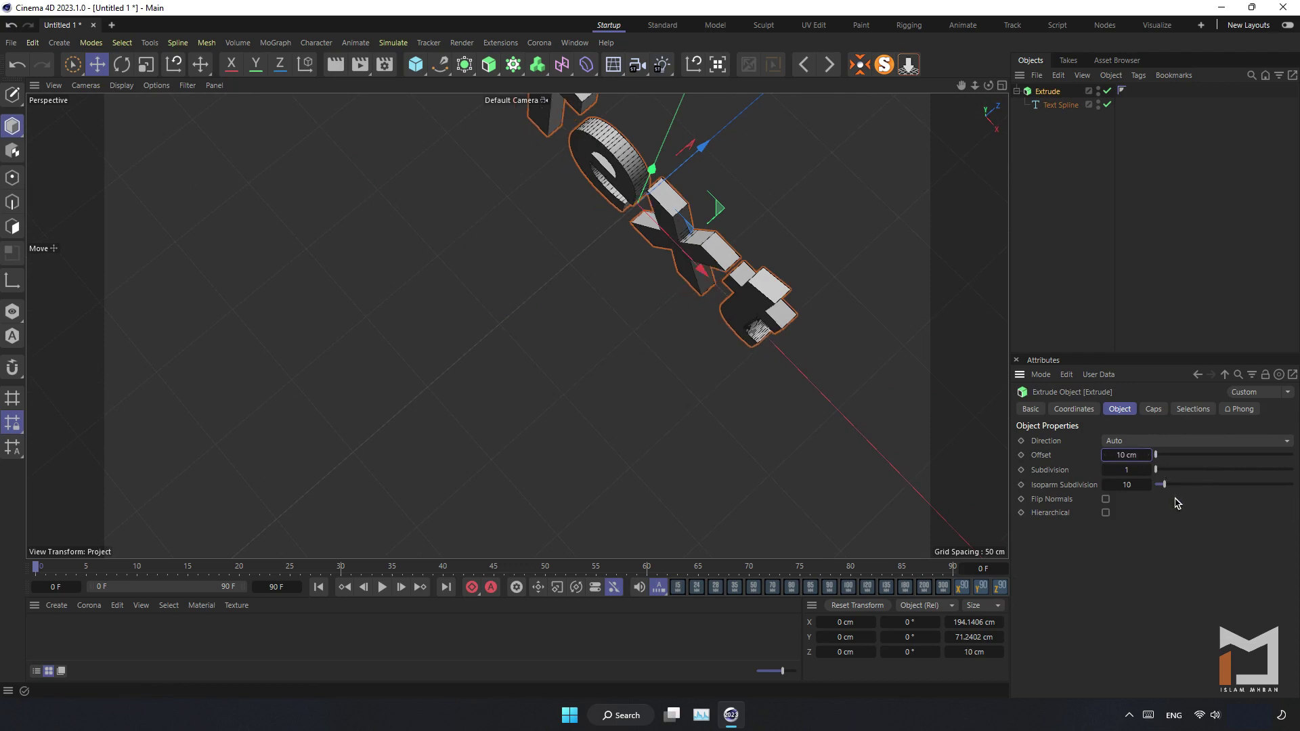
- Set the Text Spline's intermediate points to Uniform with a number of 10
drag(989, 85, 1066, 41)
alt+drag(704, 252, 730, 236)
scroll(524, 285, up, 6)
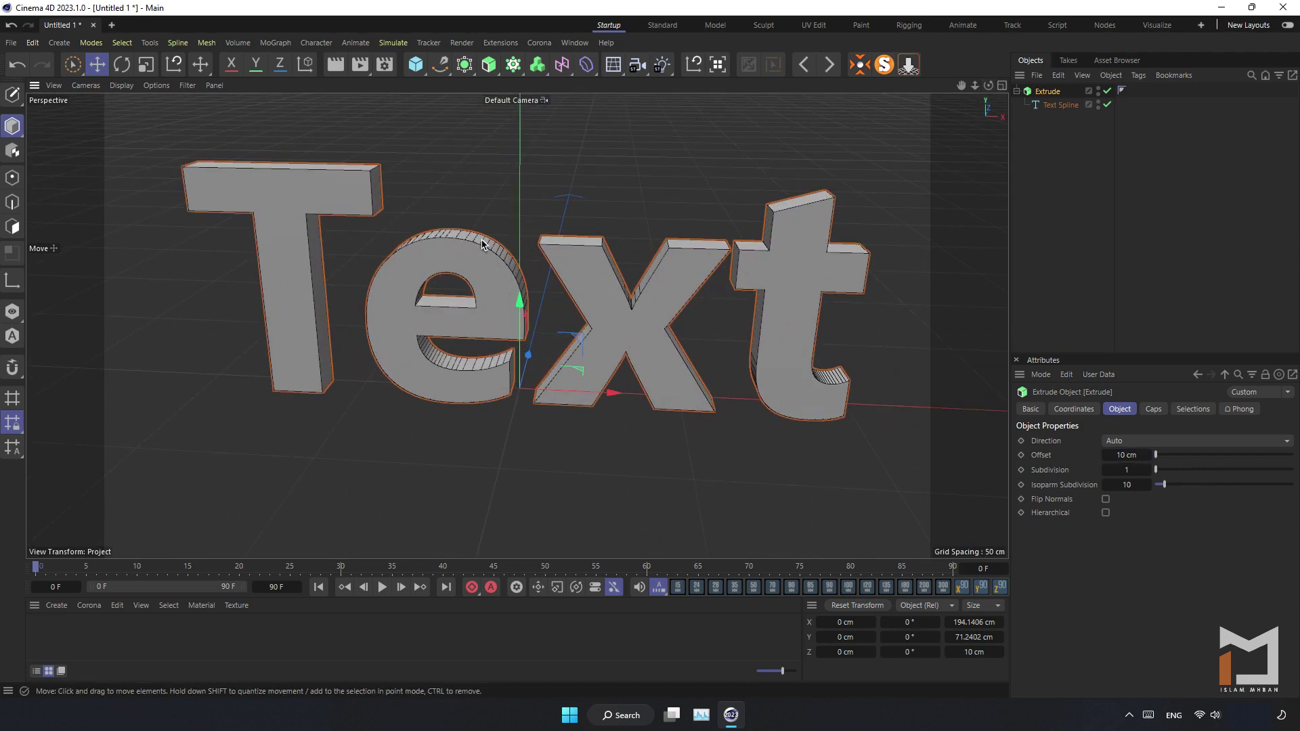
click(1060, 105)
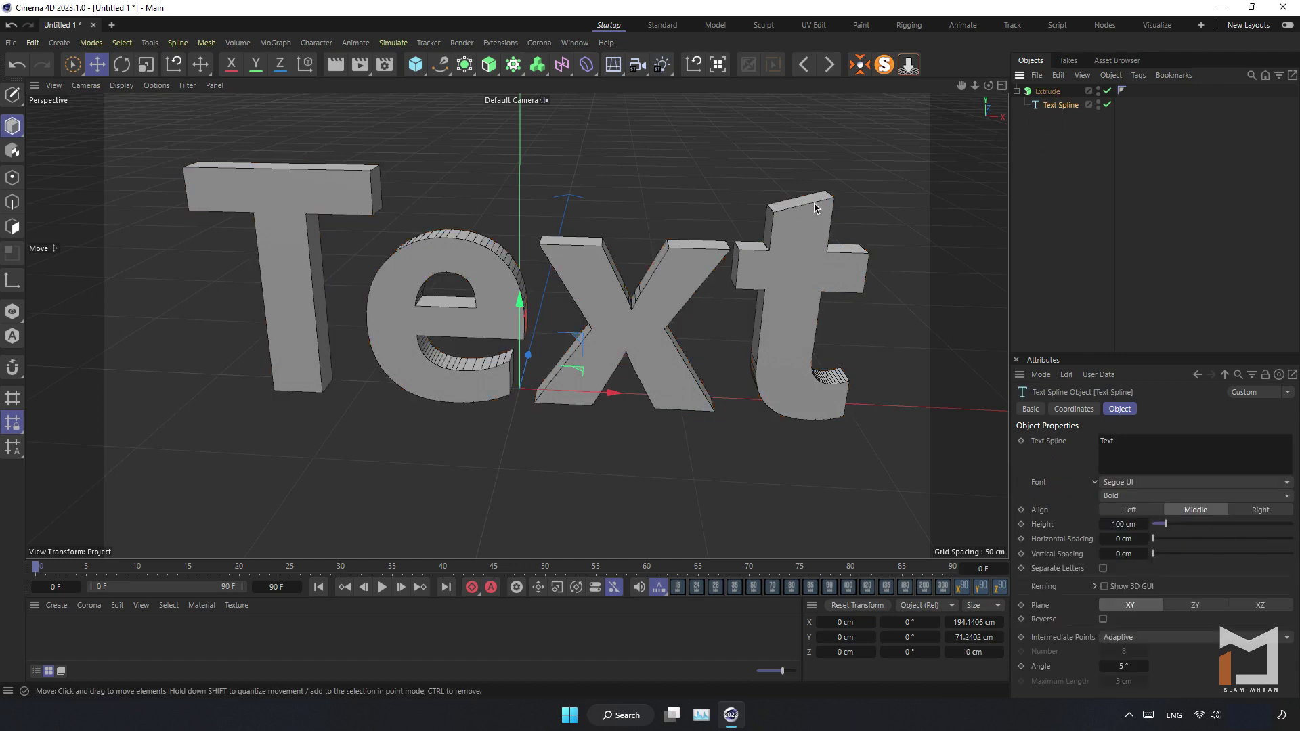
click(1159, 639)
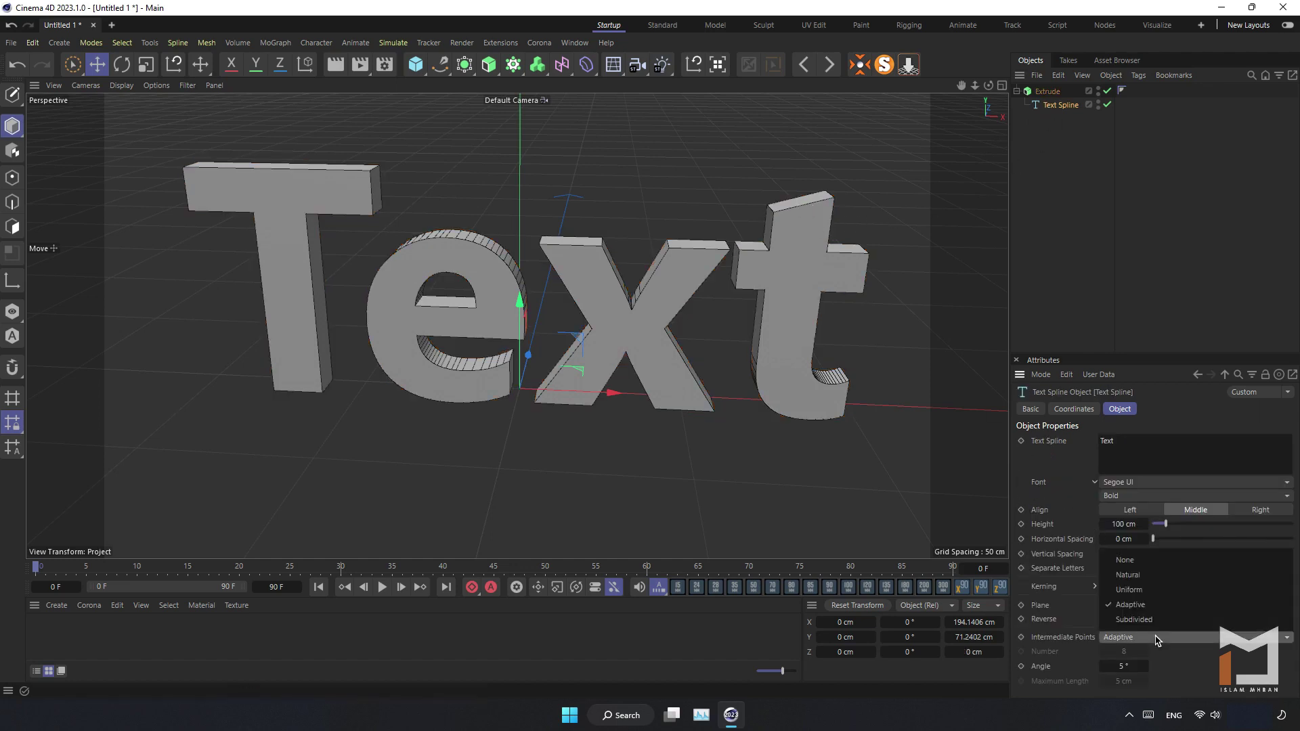
click(1161, 592)
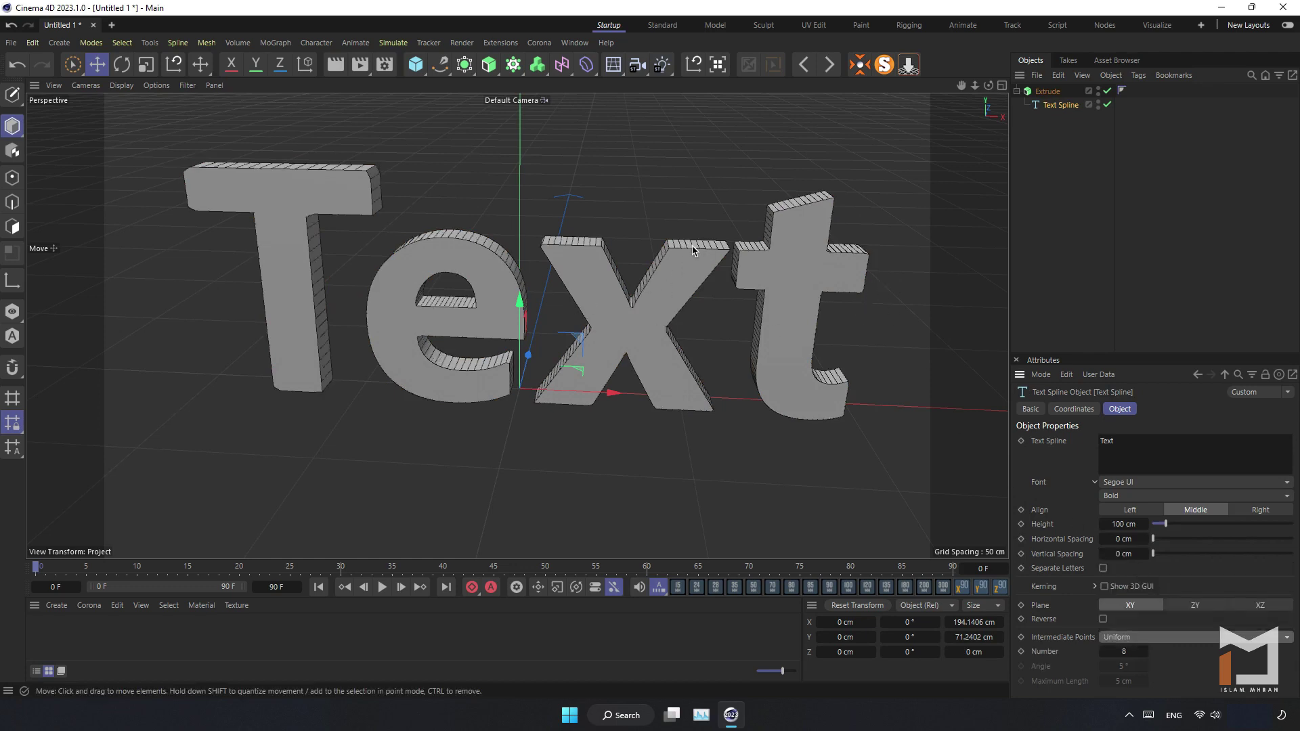
double_click(1124, 652)
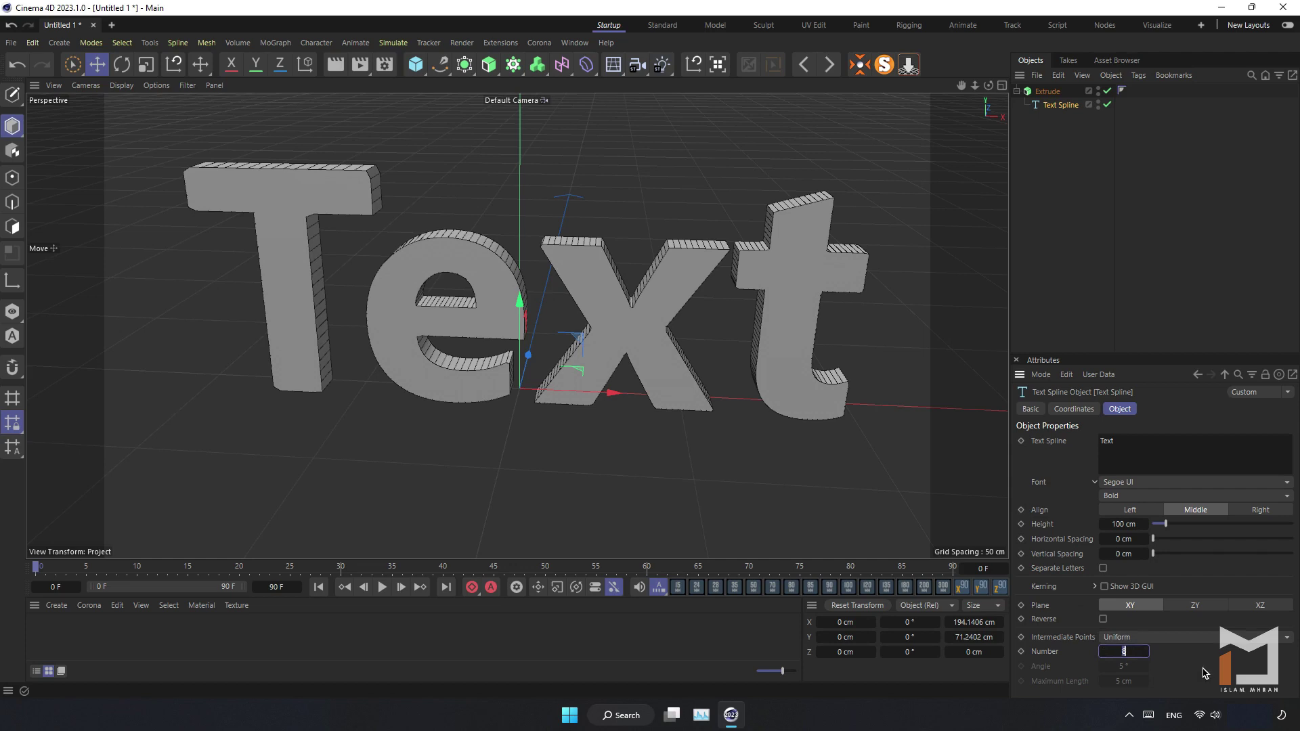
text(10)
key(Return)
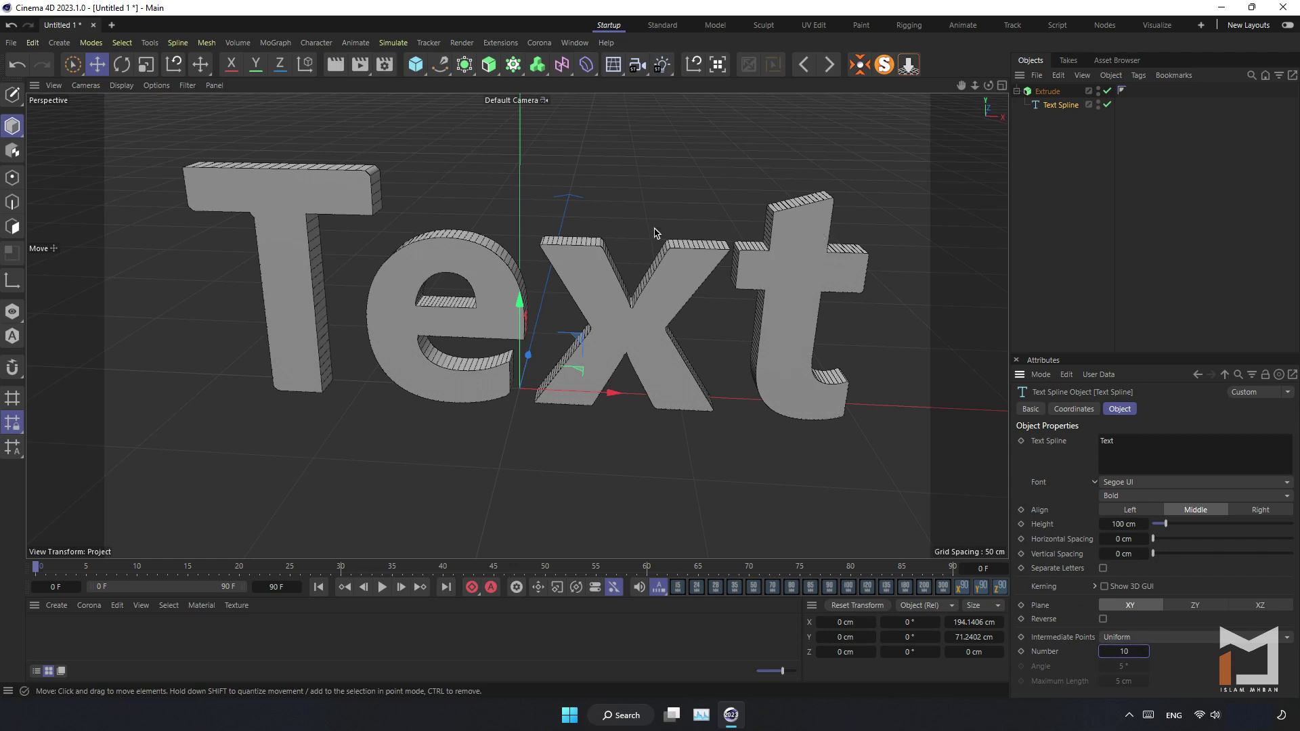
- Set the Extrude object's subdivision to 5
click(1047, 91)
click(1129, 470)
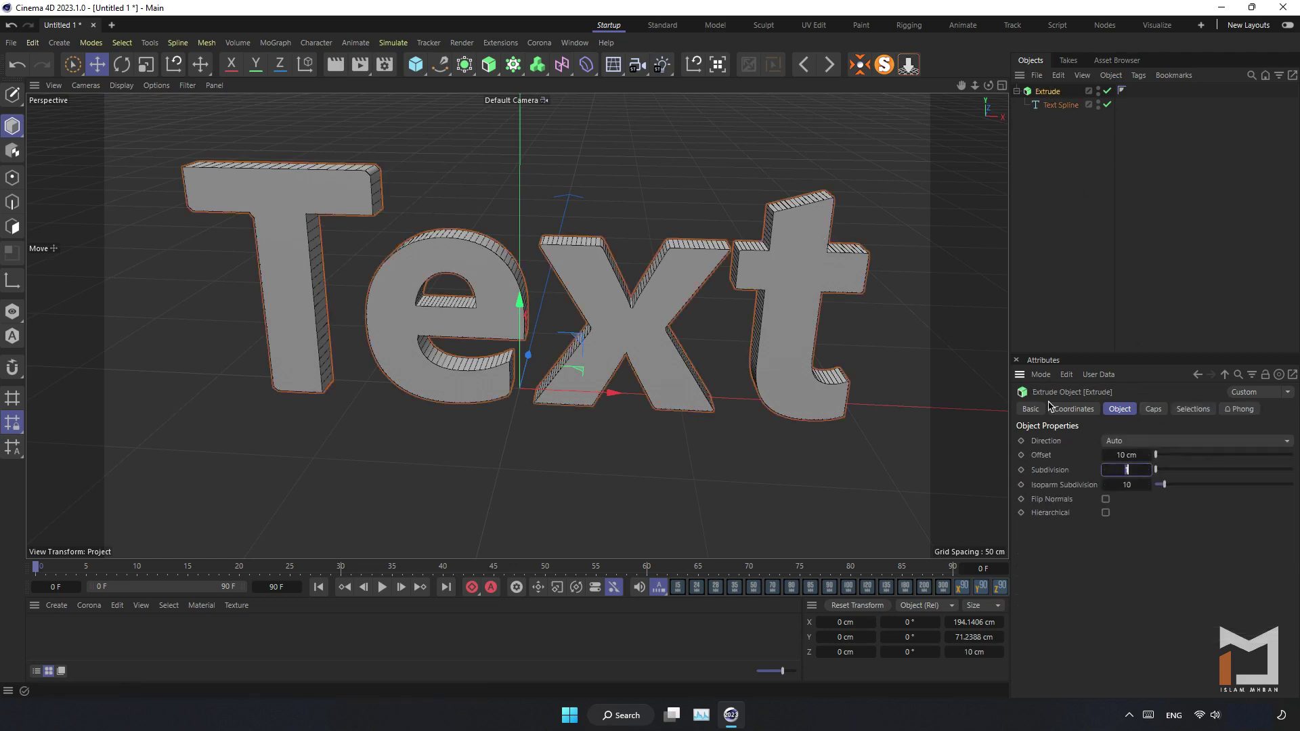
drag(989, 86, 987, 156)
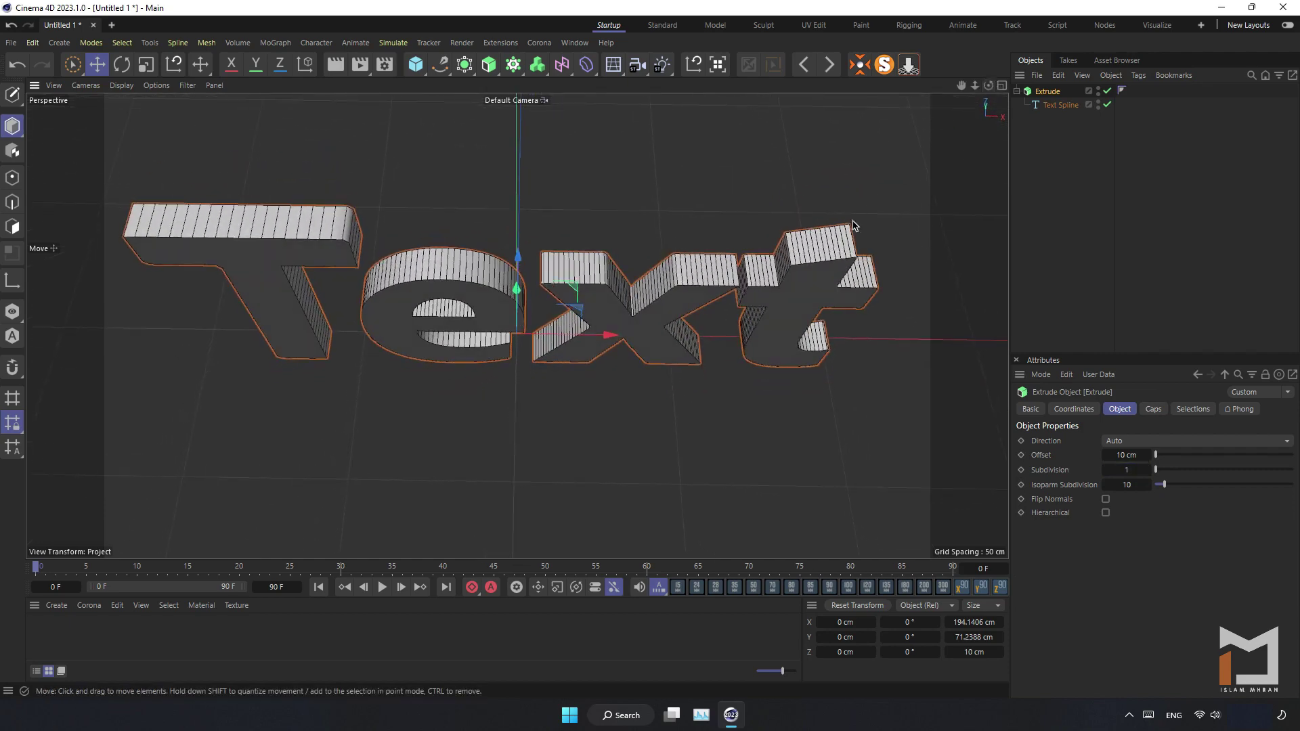
scroll(855, 227, up, 2)
click(1117, 469)
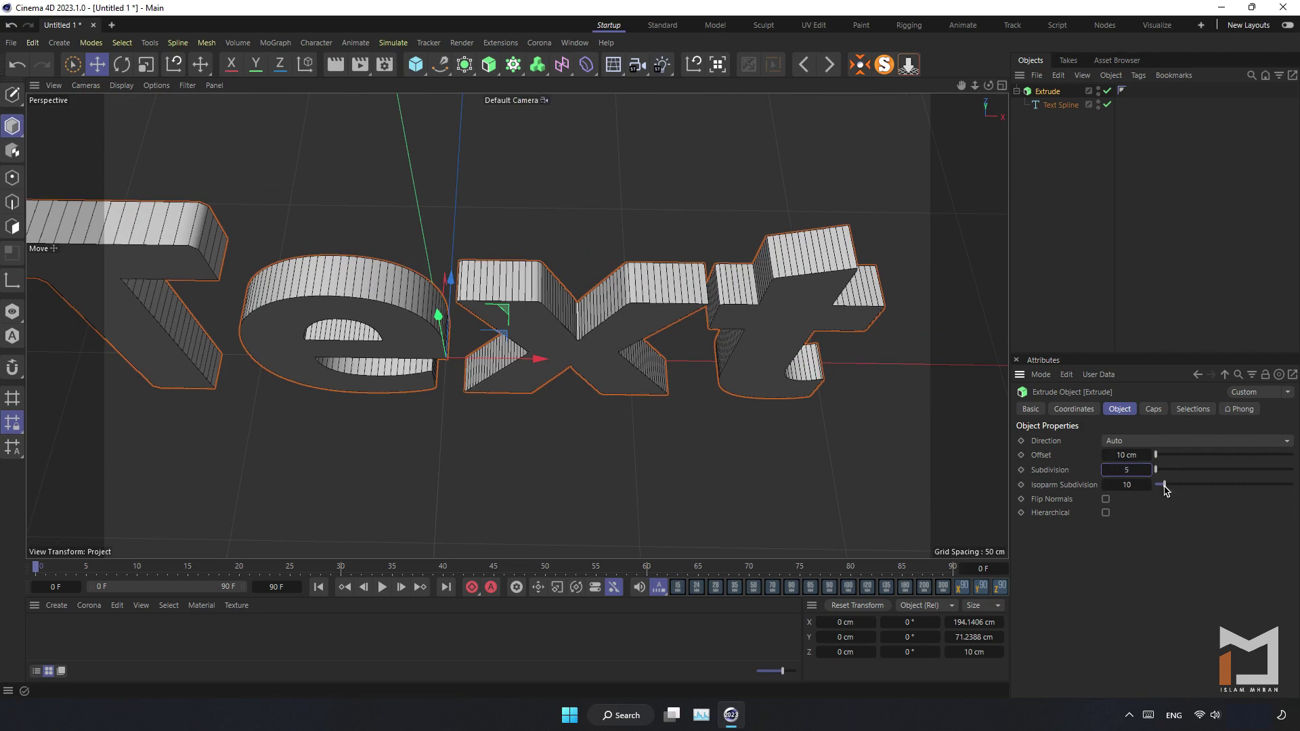
text(5)
key(Return)
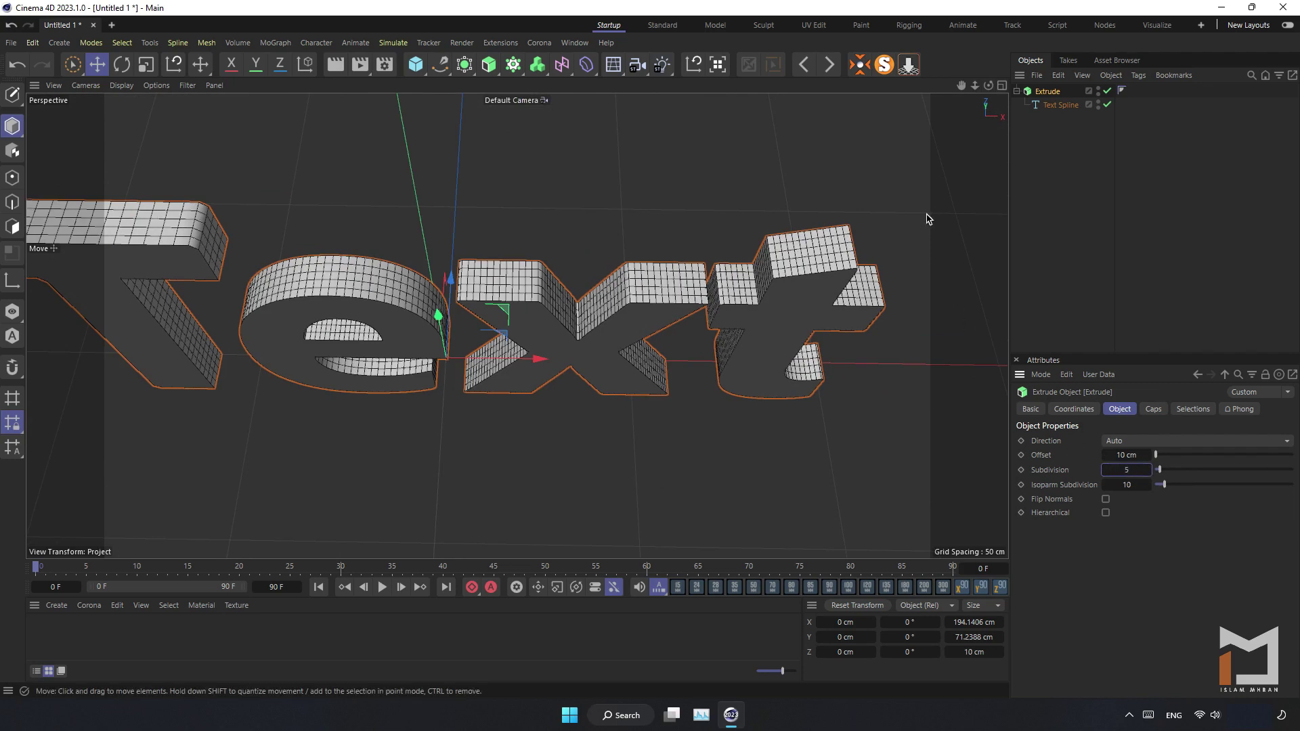
- Change the Extrude object's caps type to Regular Grid
drag(988, 86, 987, 40)
mouse_move(975, 86)
mouse_down()
mouse_move(897, 86)
mouse_move(987, 86)
mouse_up()
scroll(518, 326, up, 5)
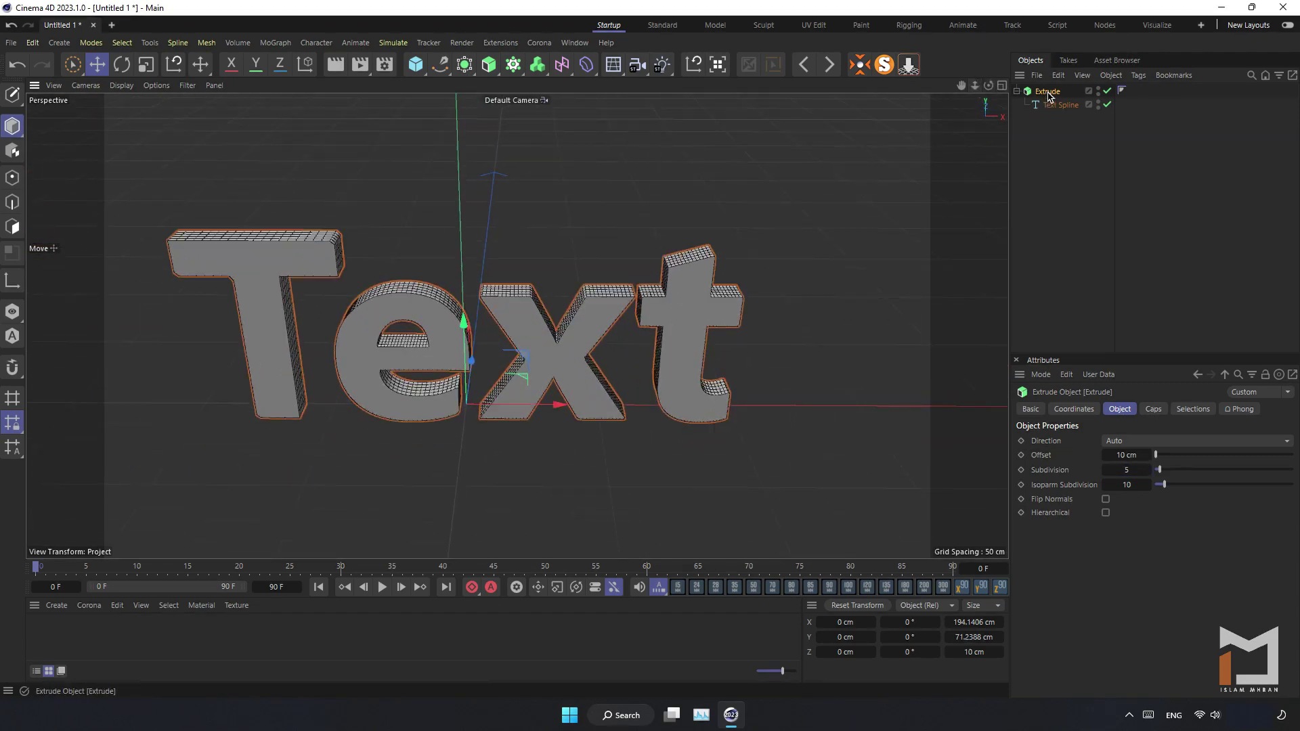
click(1153, 409)
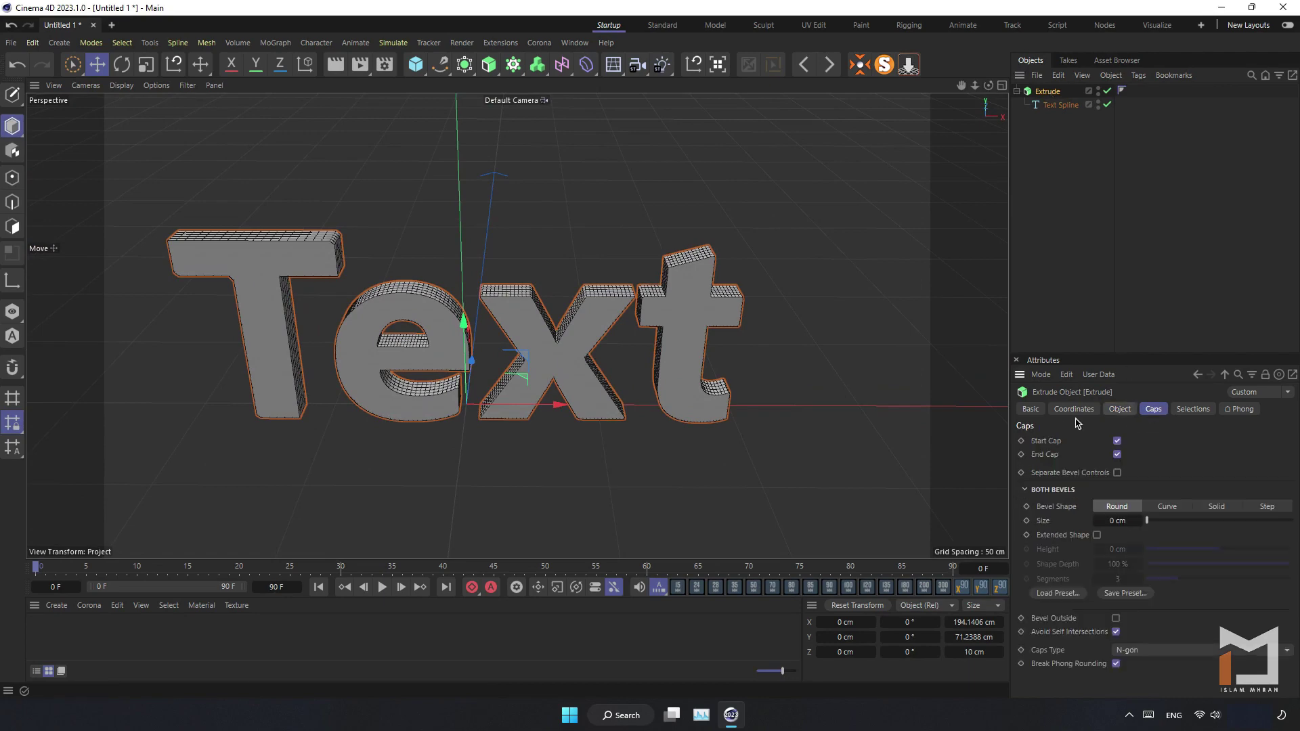
scroll(692, 364, up, 3)
scroll(699, 341, down, 1)
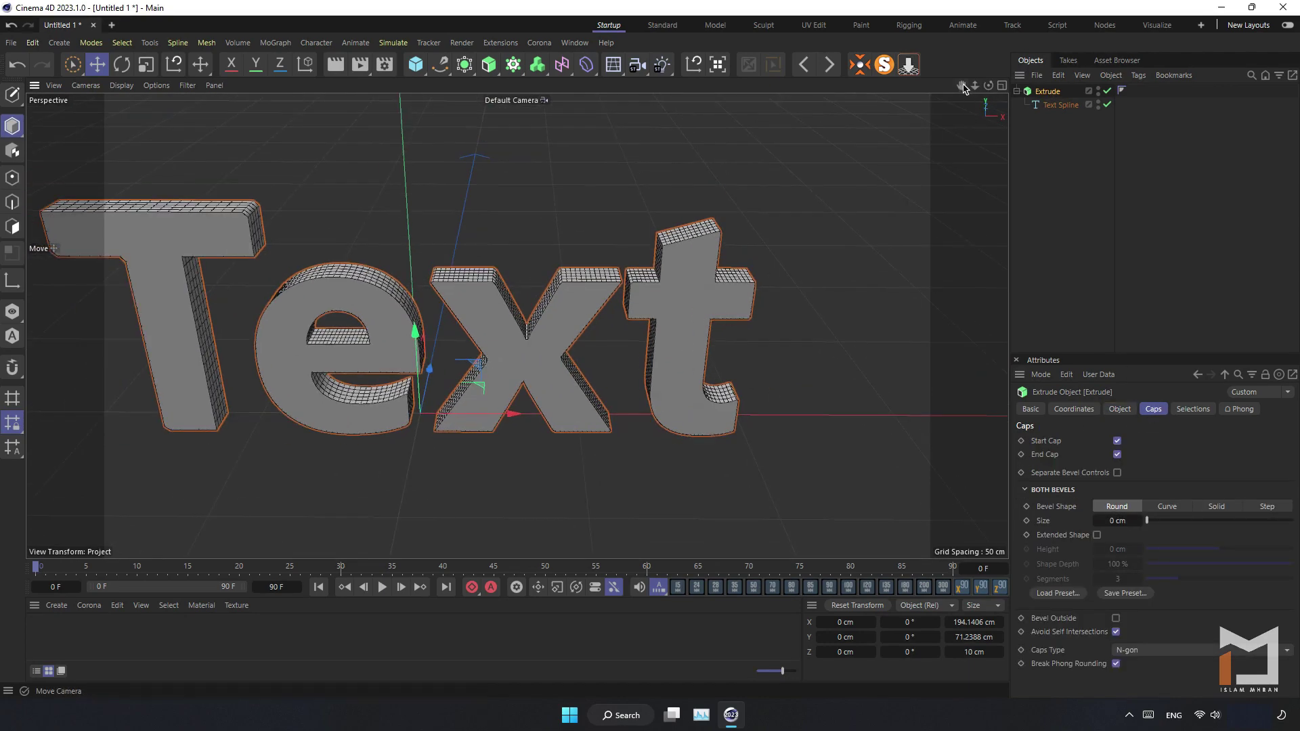
drag(962, 86, 1027, 99)
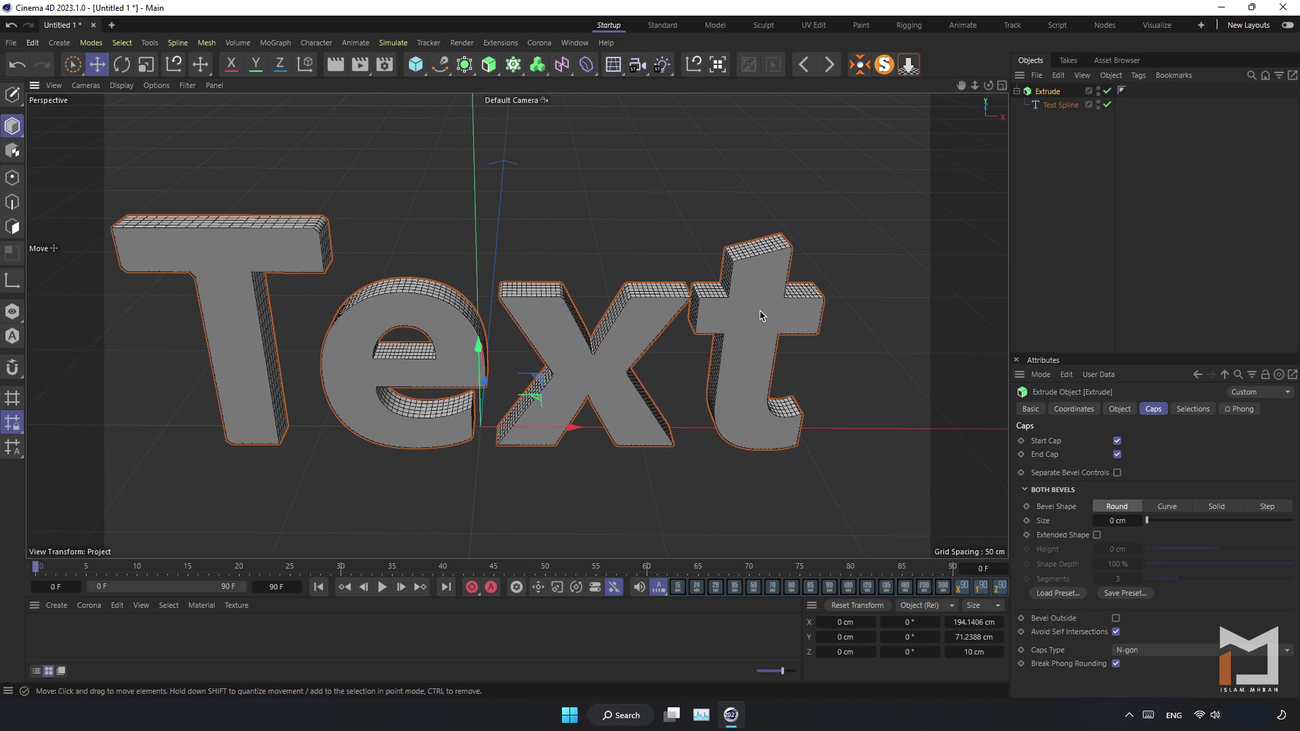
click(1150, 650)
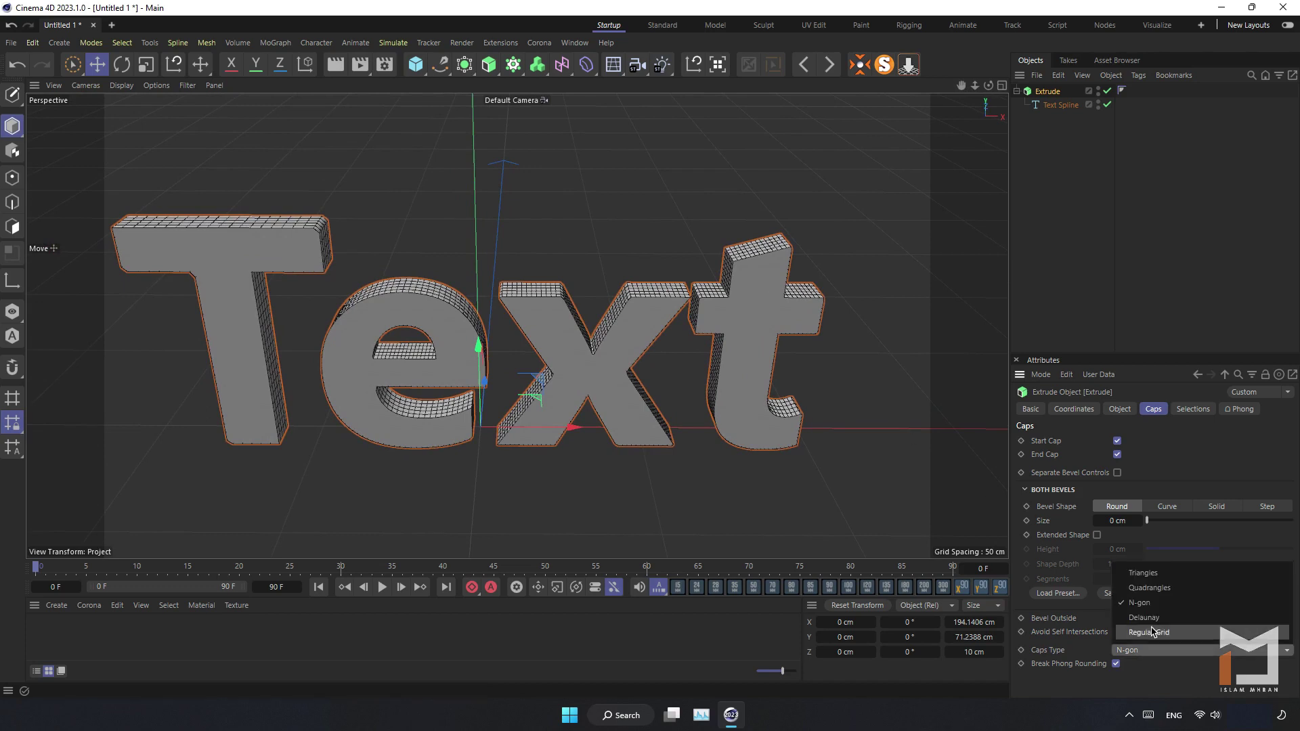
click(1153, 631)
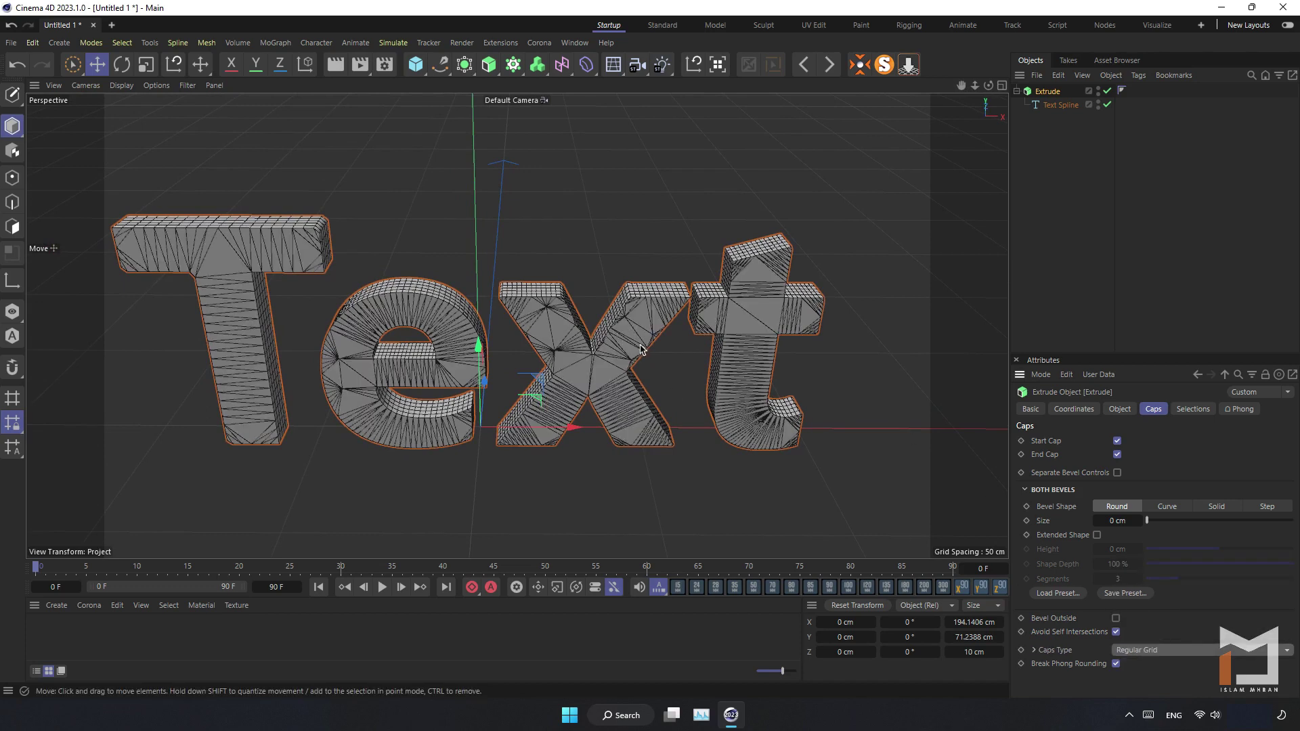
- Enable Quad Dominant for the Extrude's regular grid caps and set the grid size to 1 cm
click(1034, 650)
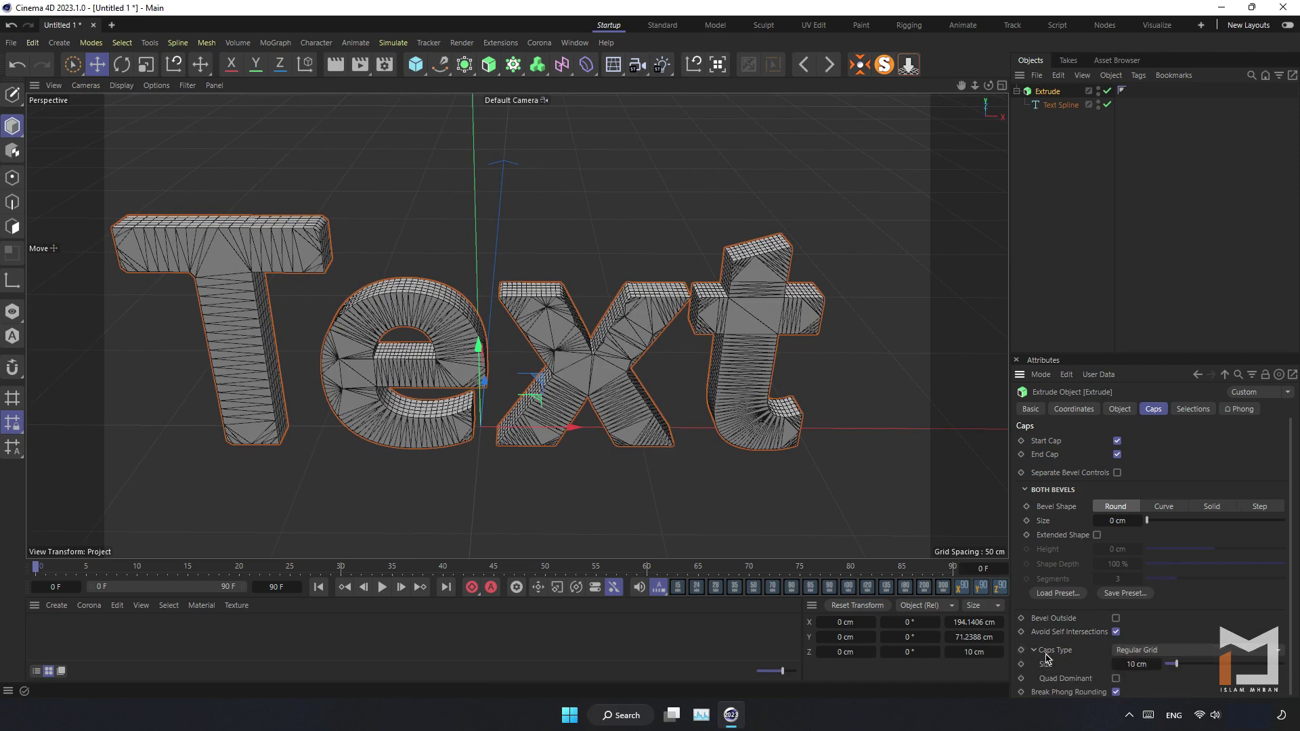
click(1116, 679)
click(1130, 664)
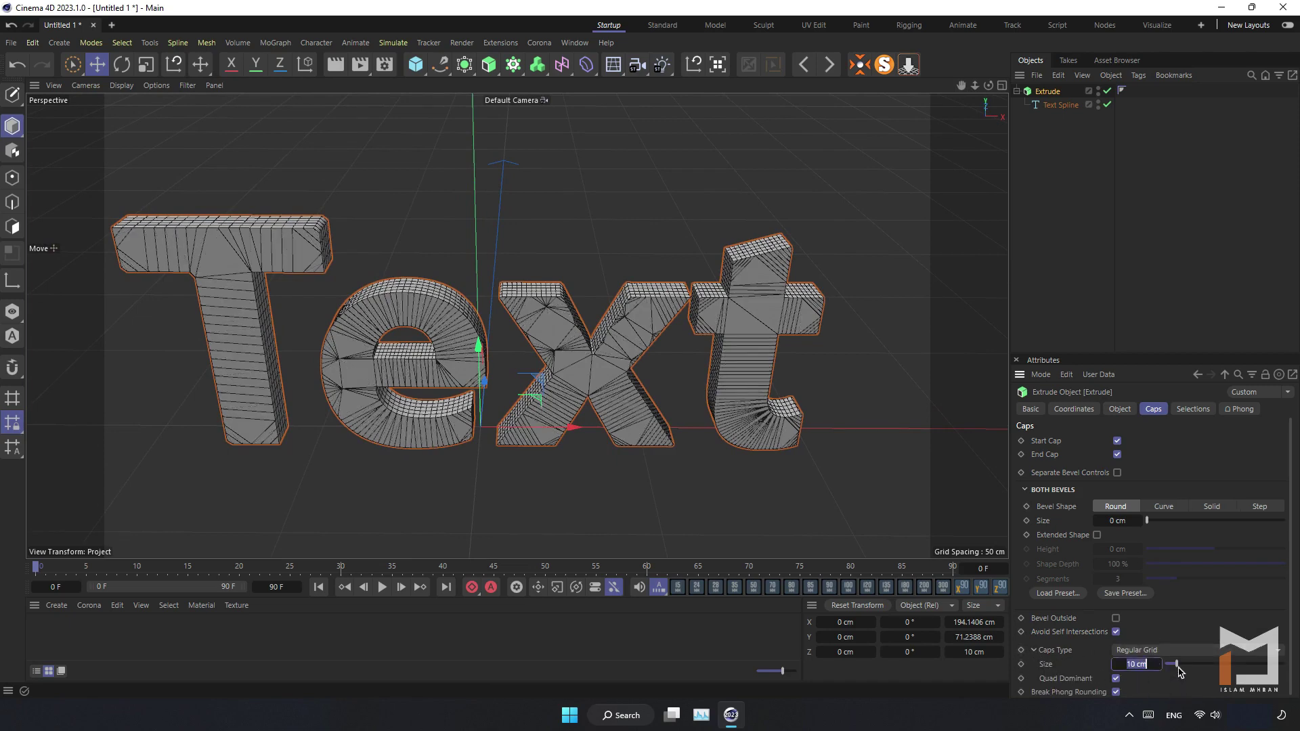
text(1)
key(Return)
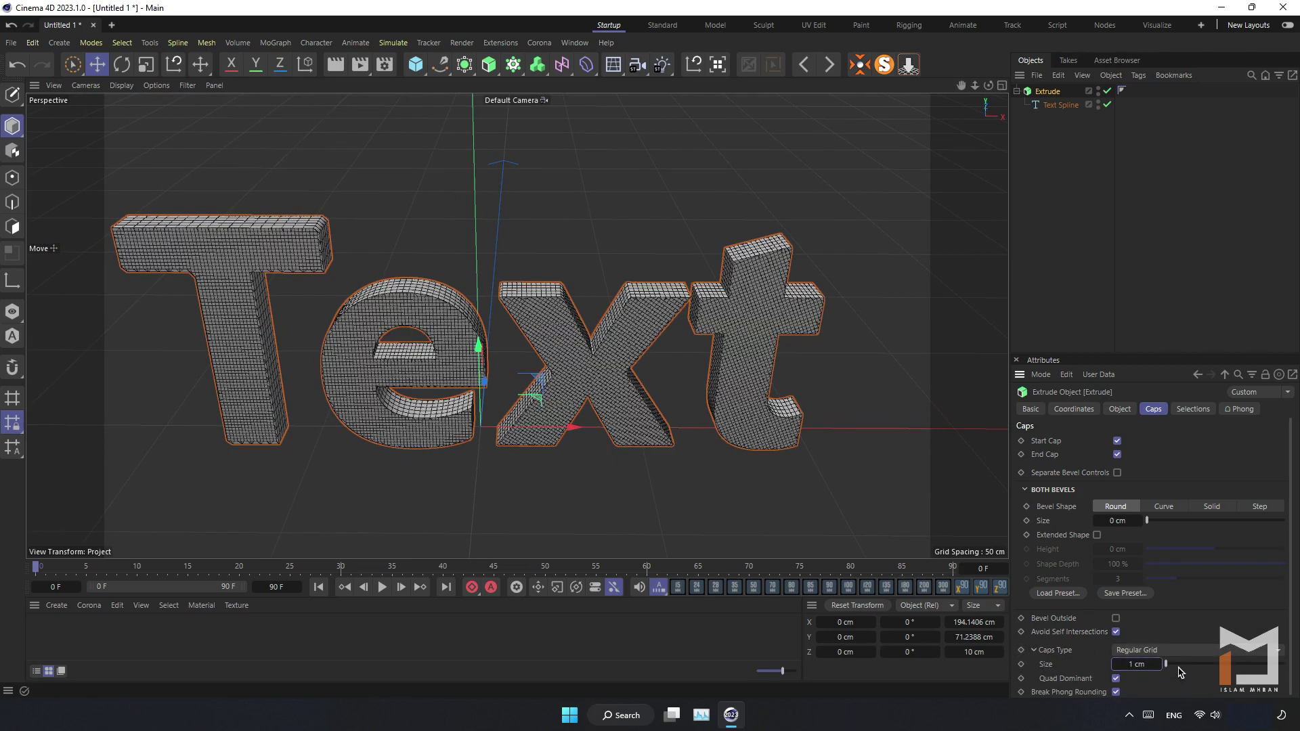
scroll(762, 266, up, 10)
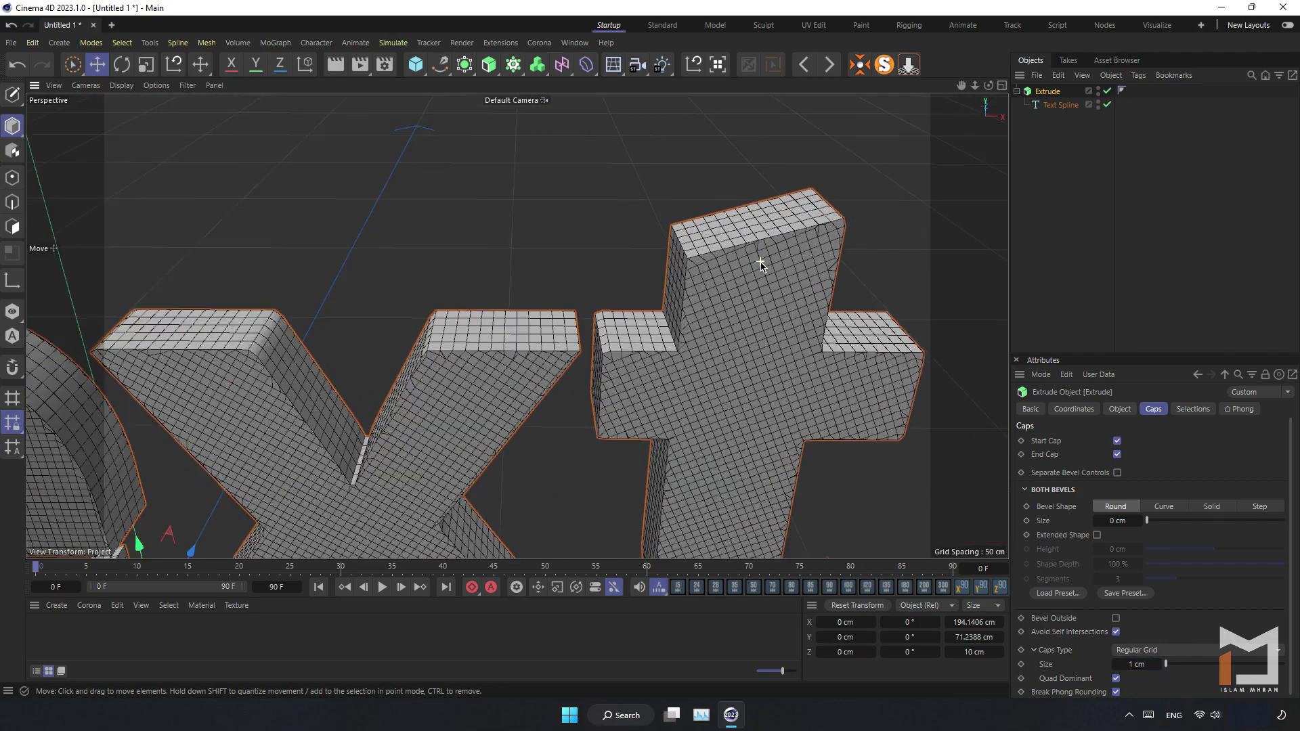
scroll(761, 266, up, 3)
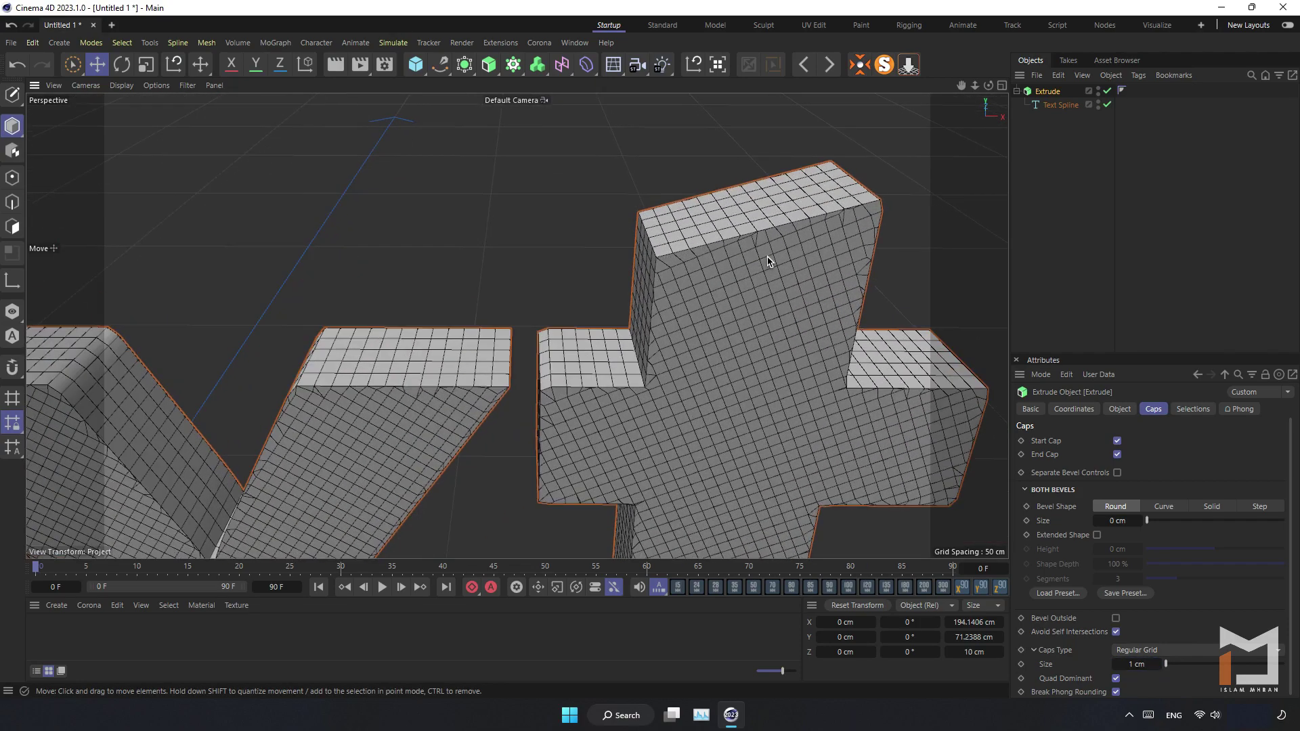
- Add a Remesh generator and make the Extrude object its child
scroll(768, 260, down, 15)
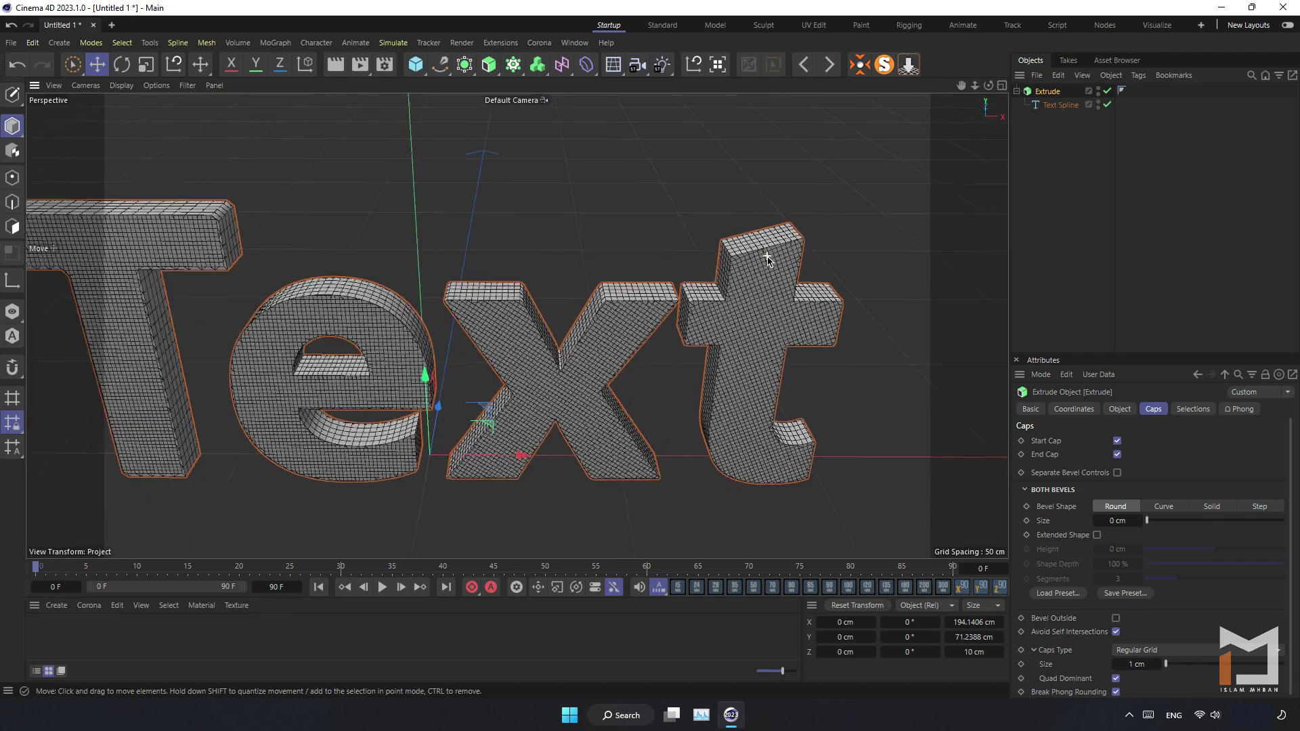
scroll(767, 260, down, 2)
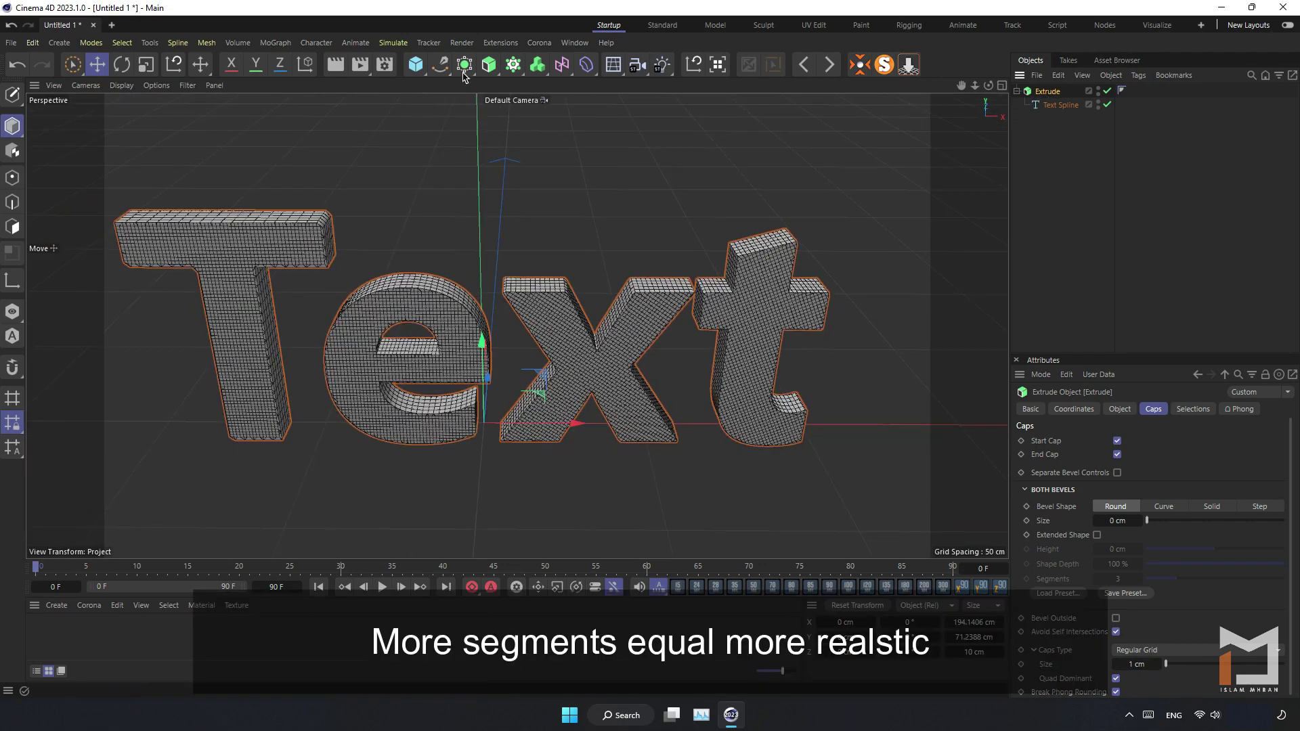
drag(464, 71, 515, 134)
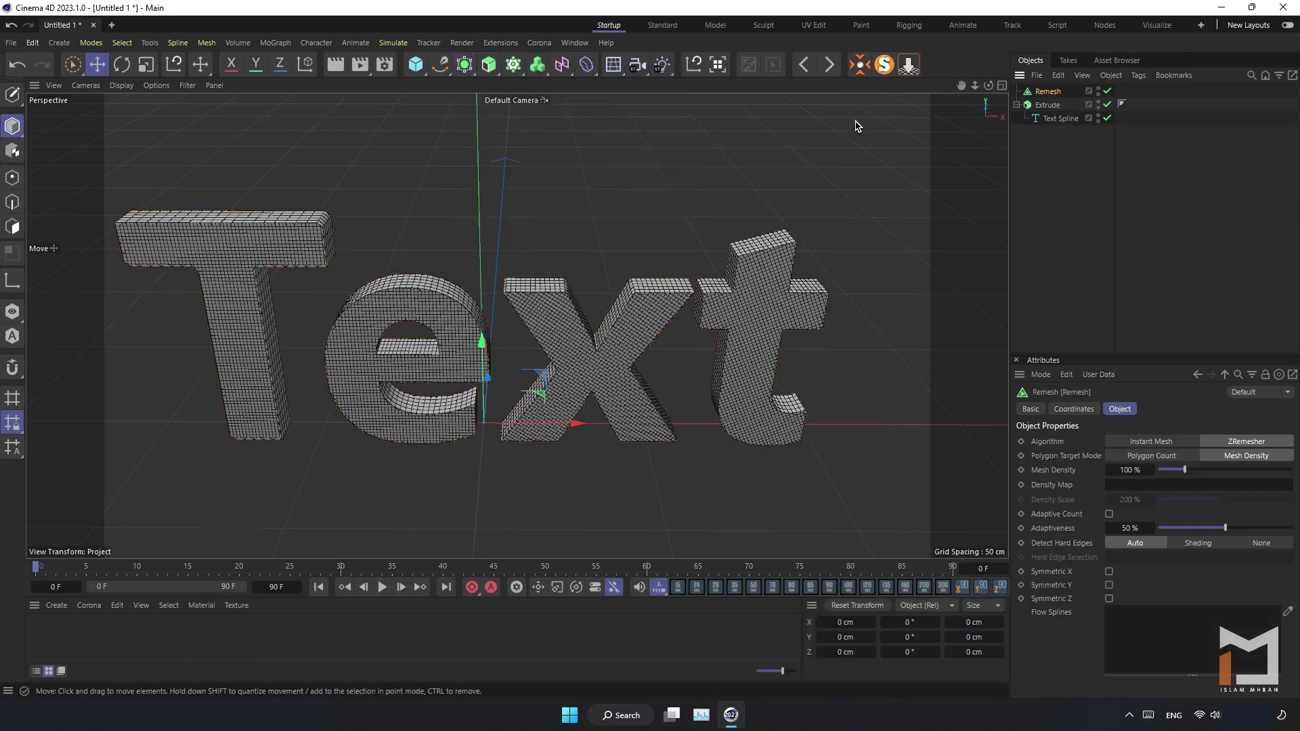
drag(1050, 106, 1053, 95)
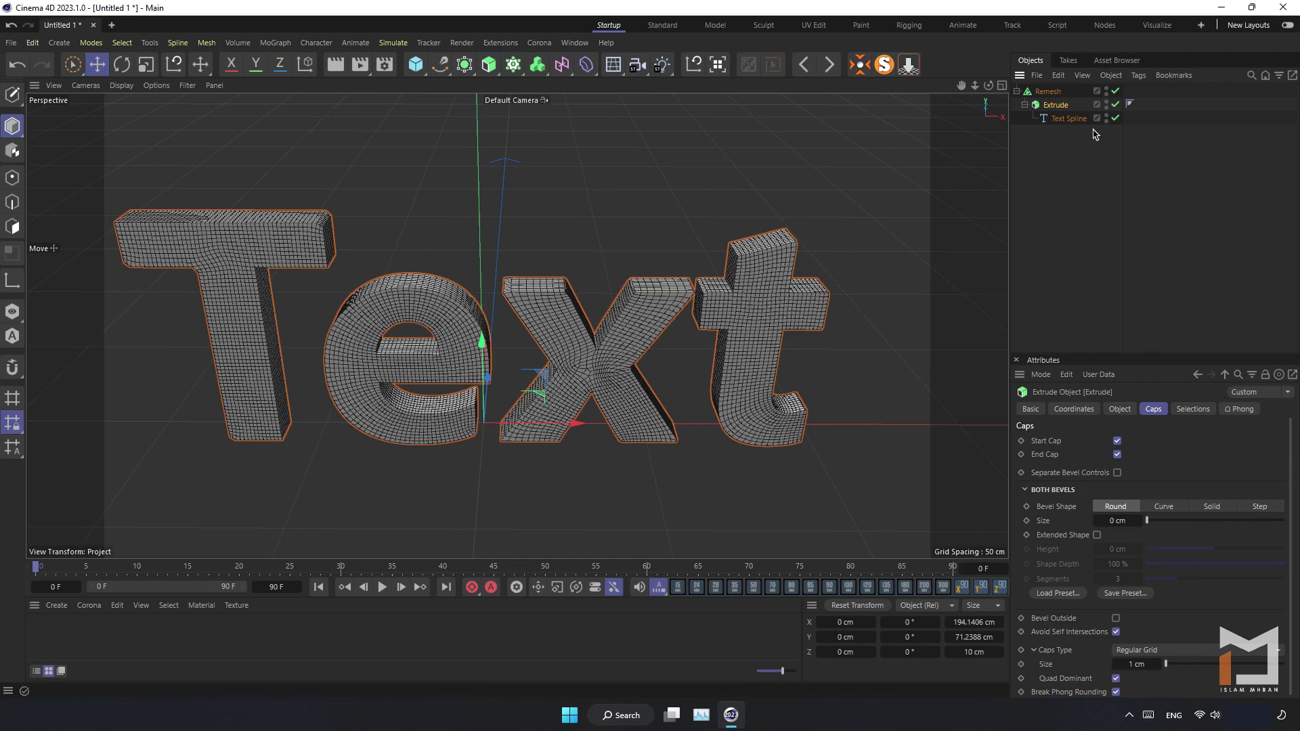
- Set the Remesh generator's mesh density to 500%
click(1048, 91)
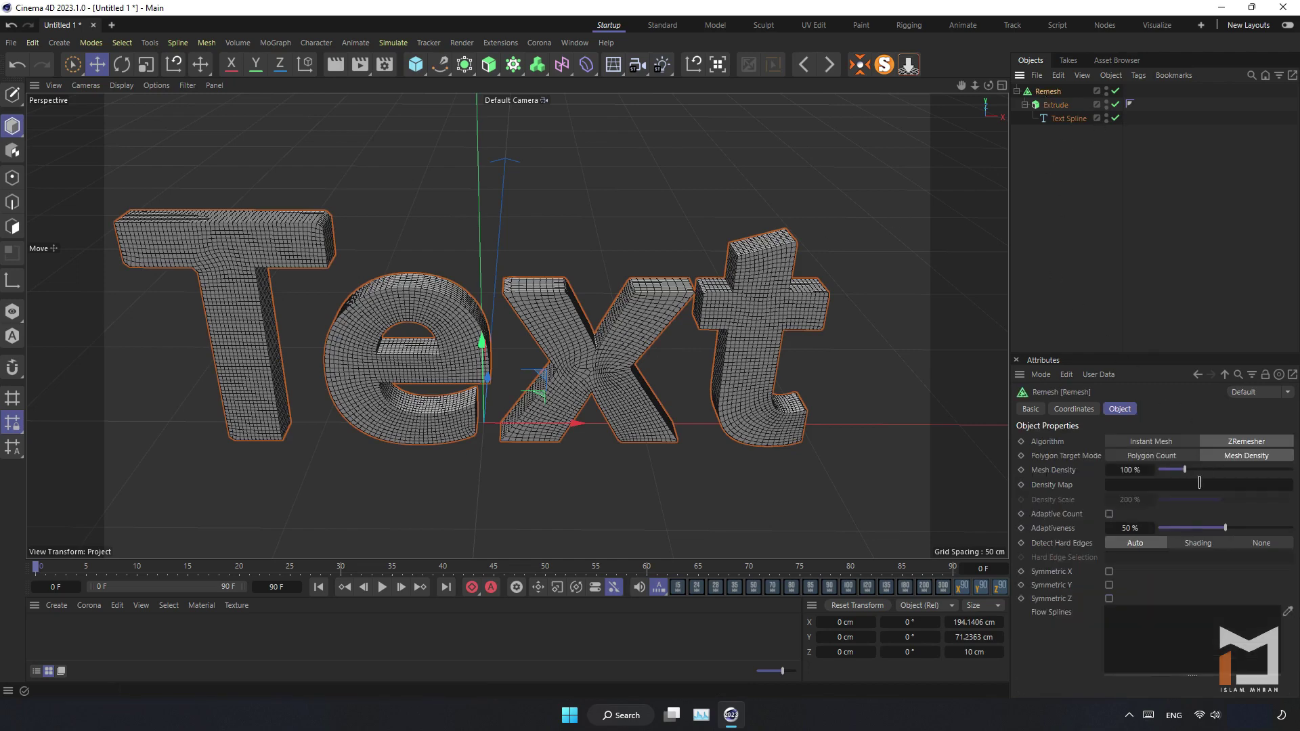
drag(1195, 472, 1293, 473)
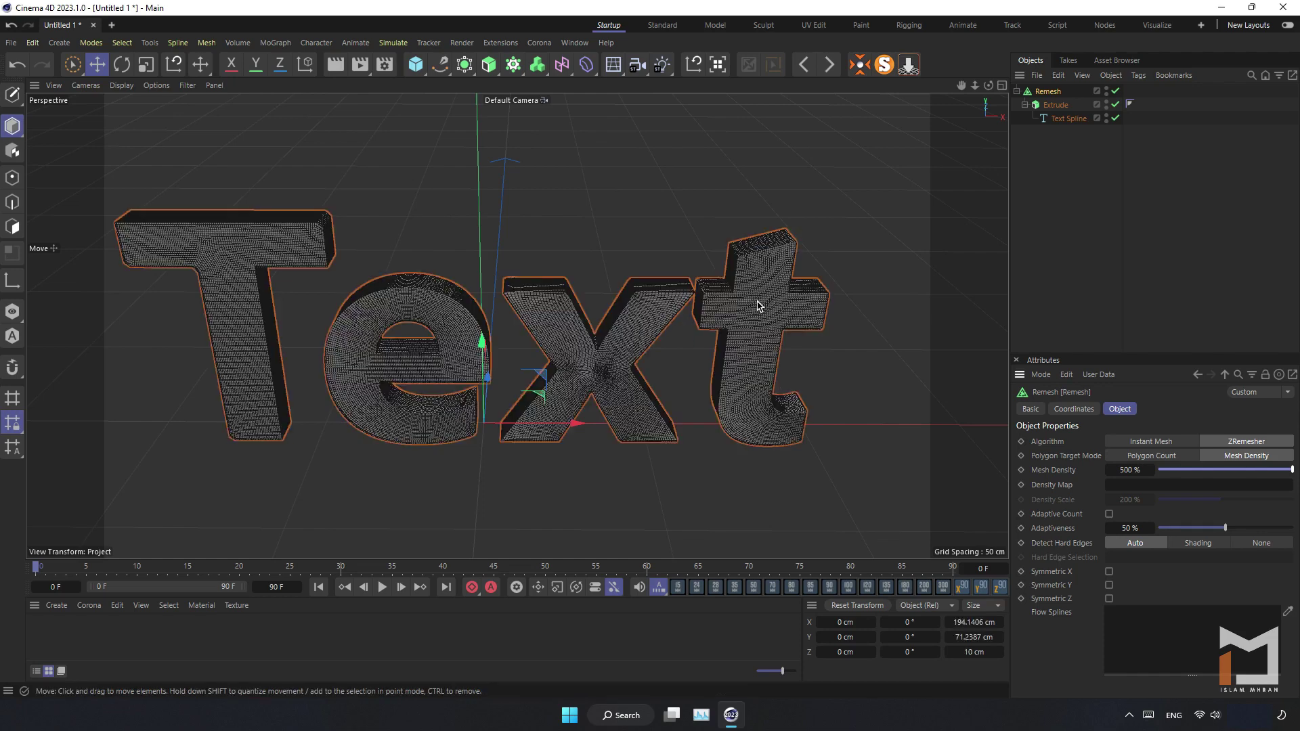
mouse_move(989, 86)
mouse_down()
mouse_move(972, 138)
mouse_move(988, 72)
mouse_up()
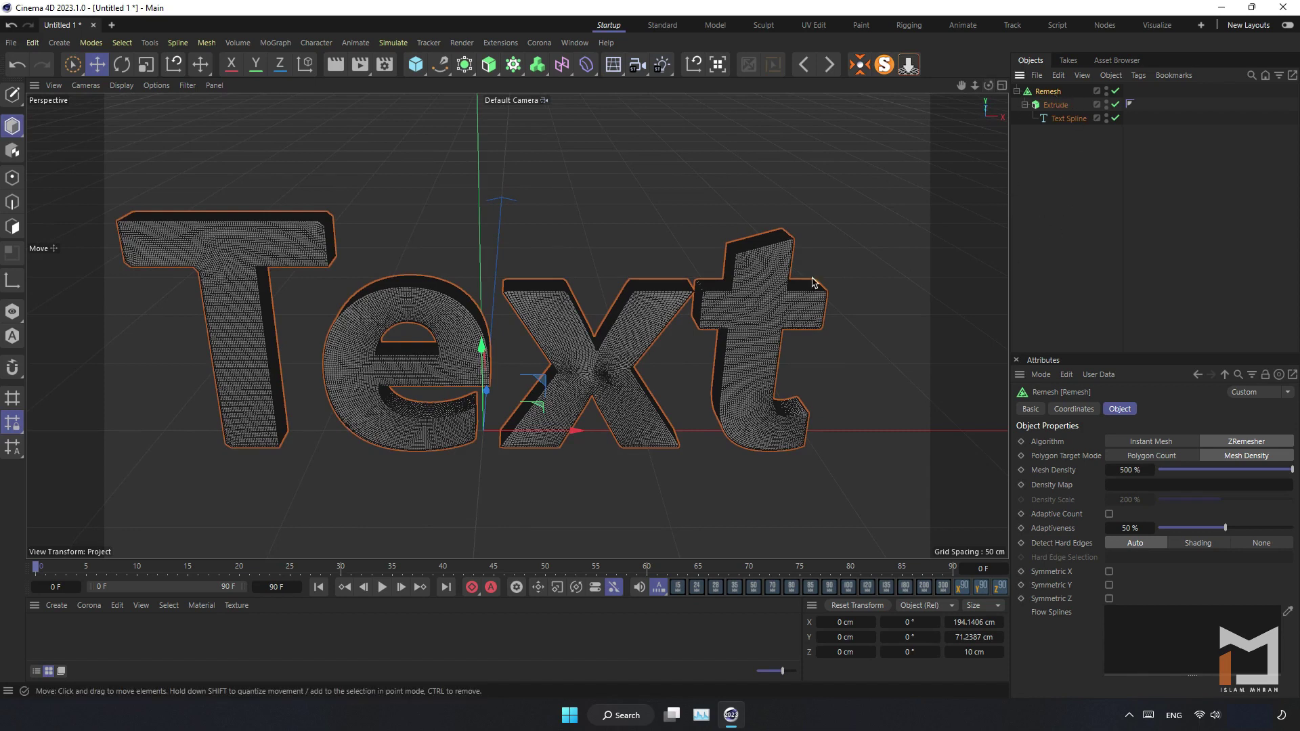
- Make the Remesh object editable and rename the resulting polygon object 1
click(13, 94)
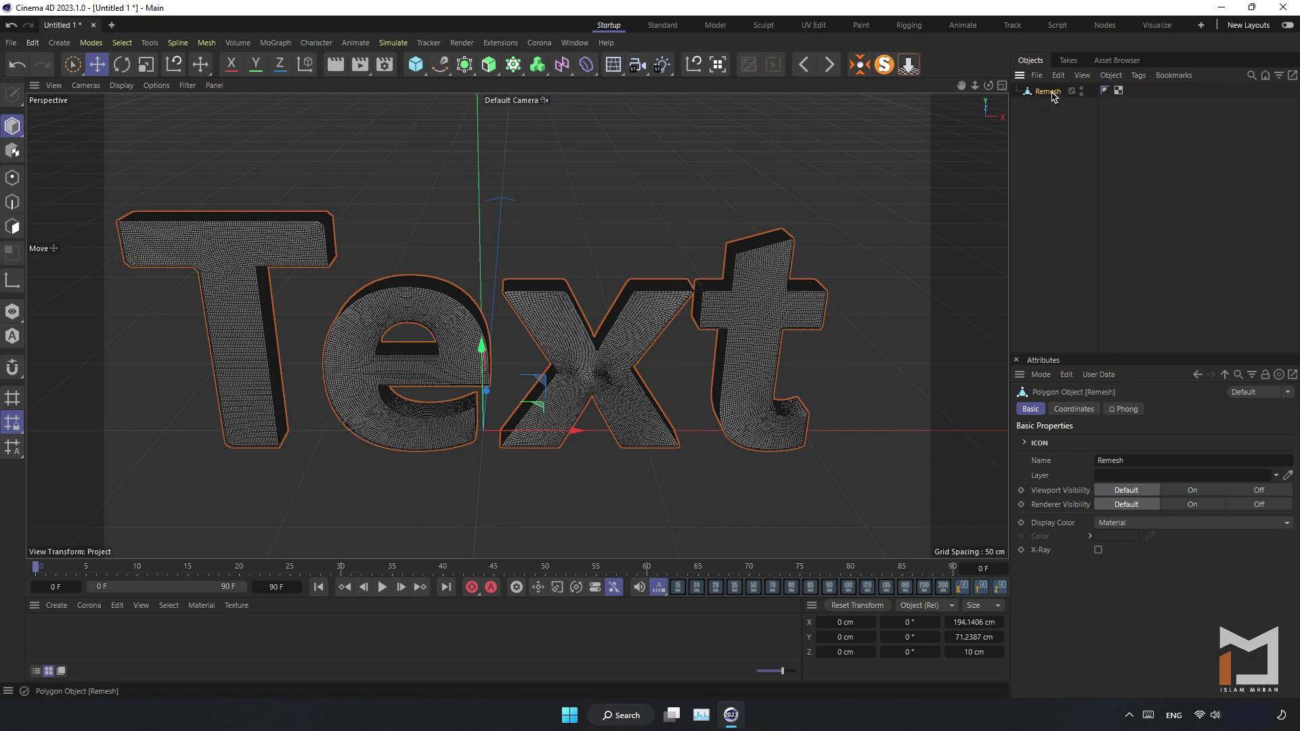
double_click(1052, 93)
text(1)
key(Return)
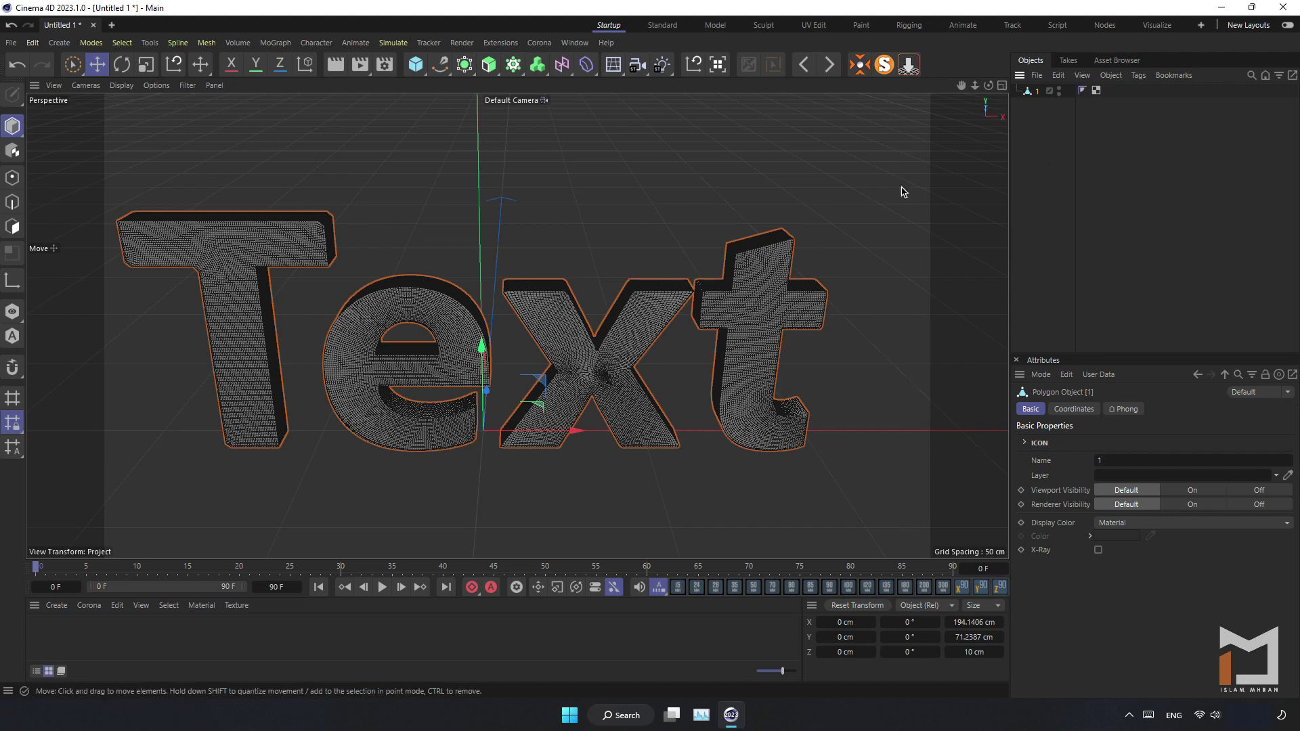
- Add a Balloon simulation tag to the polygon object 1
right_click(1035, 95)
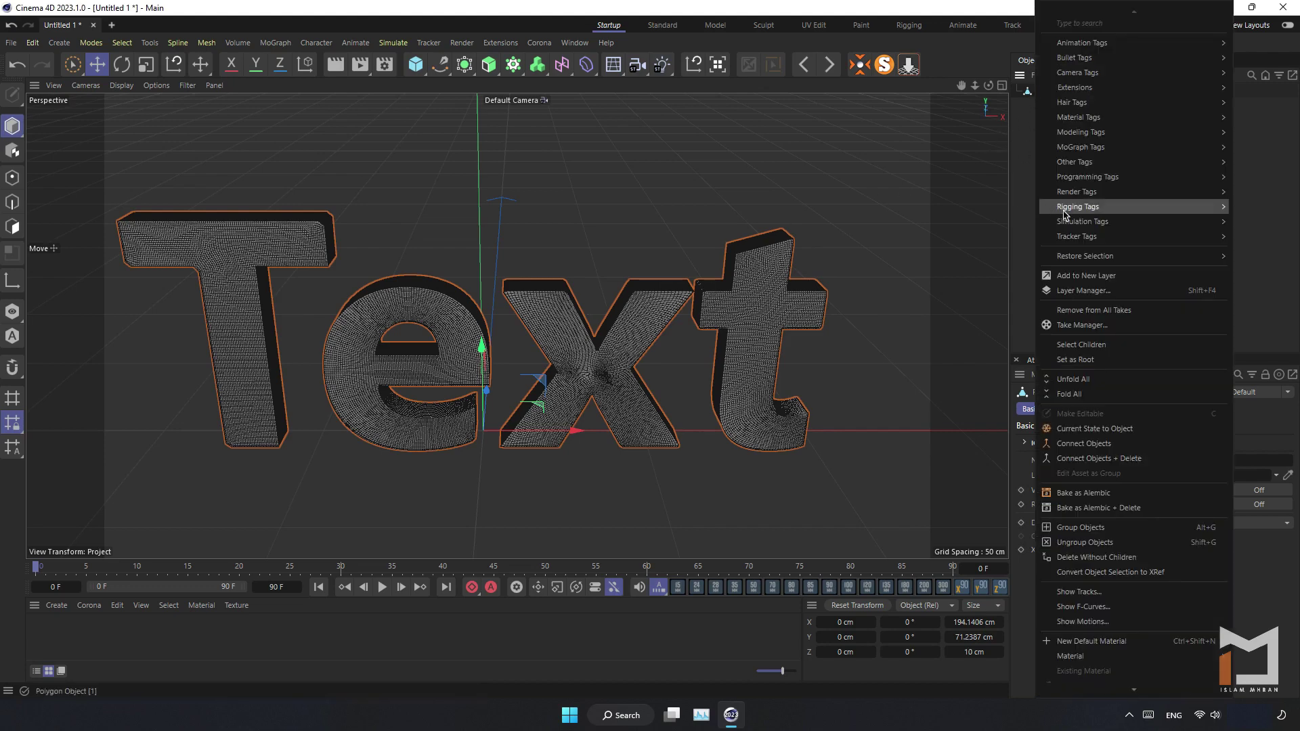
mouse_move(1086, 221)
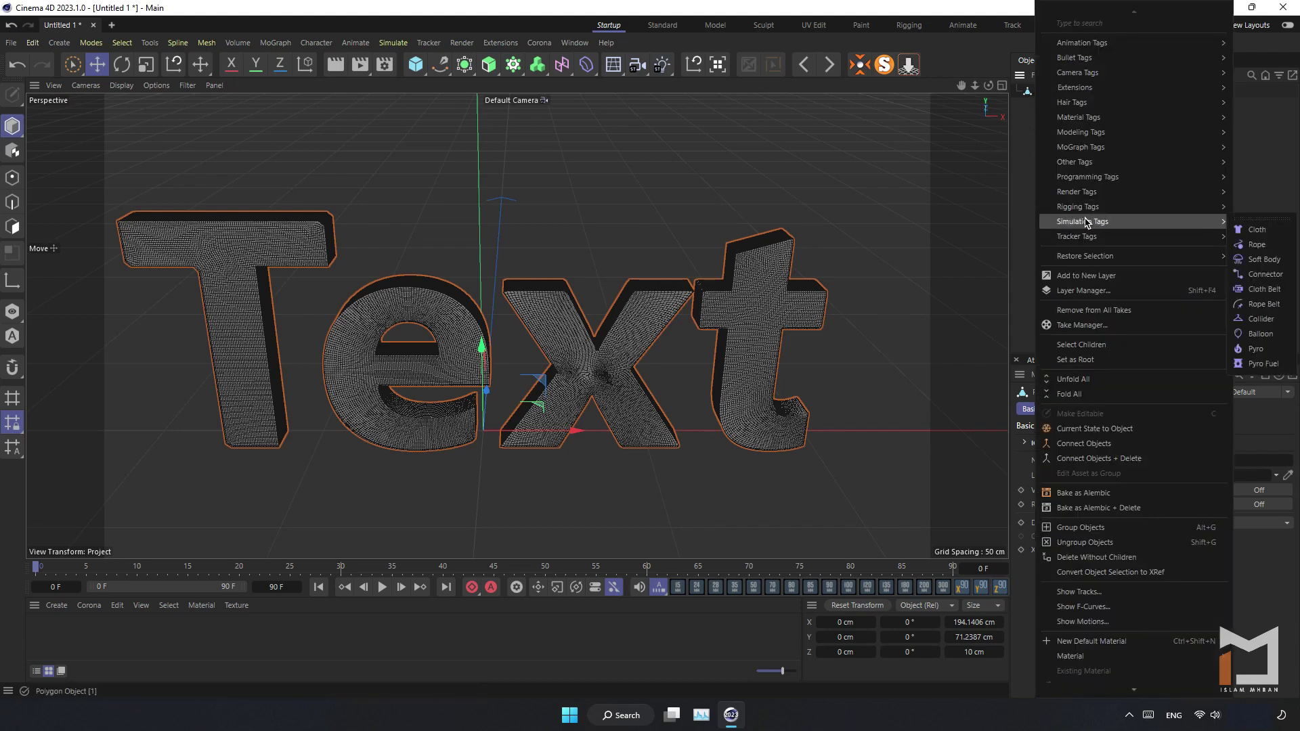
click(1273, 336)
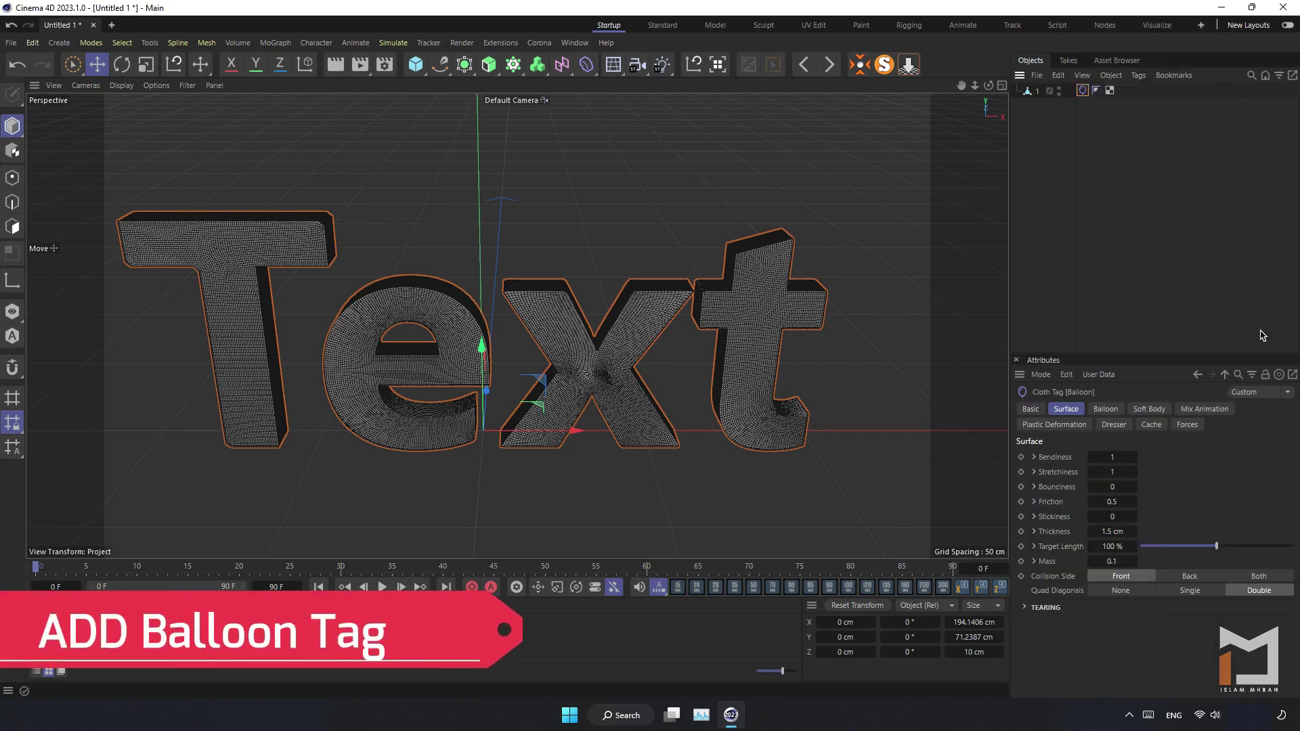
- Set the Balloon tag's overpressure to 9 and expansion time to 20 F, and enable With Force for its mix animation
click(1109, 410)
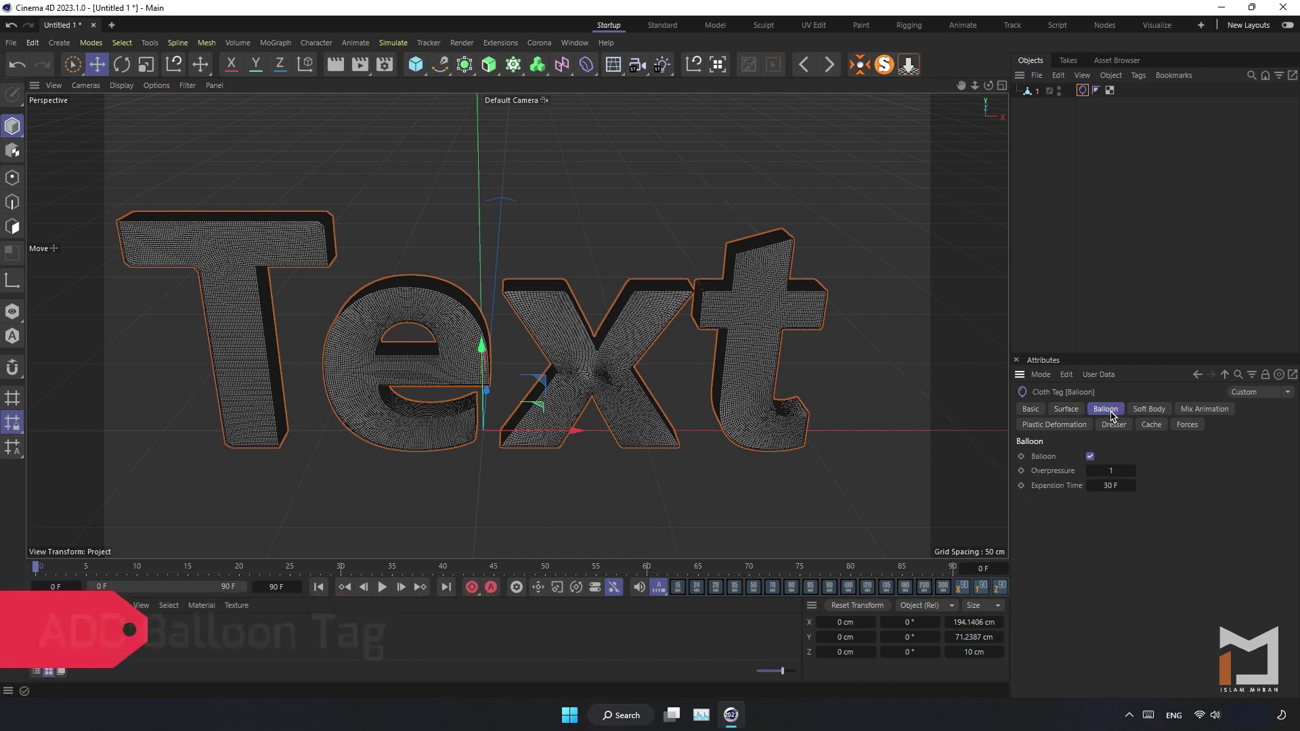
click(1117, 471)
key(Tab)
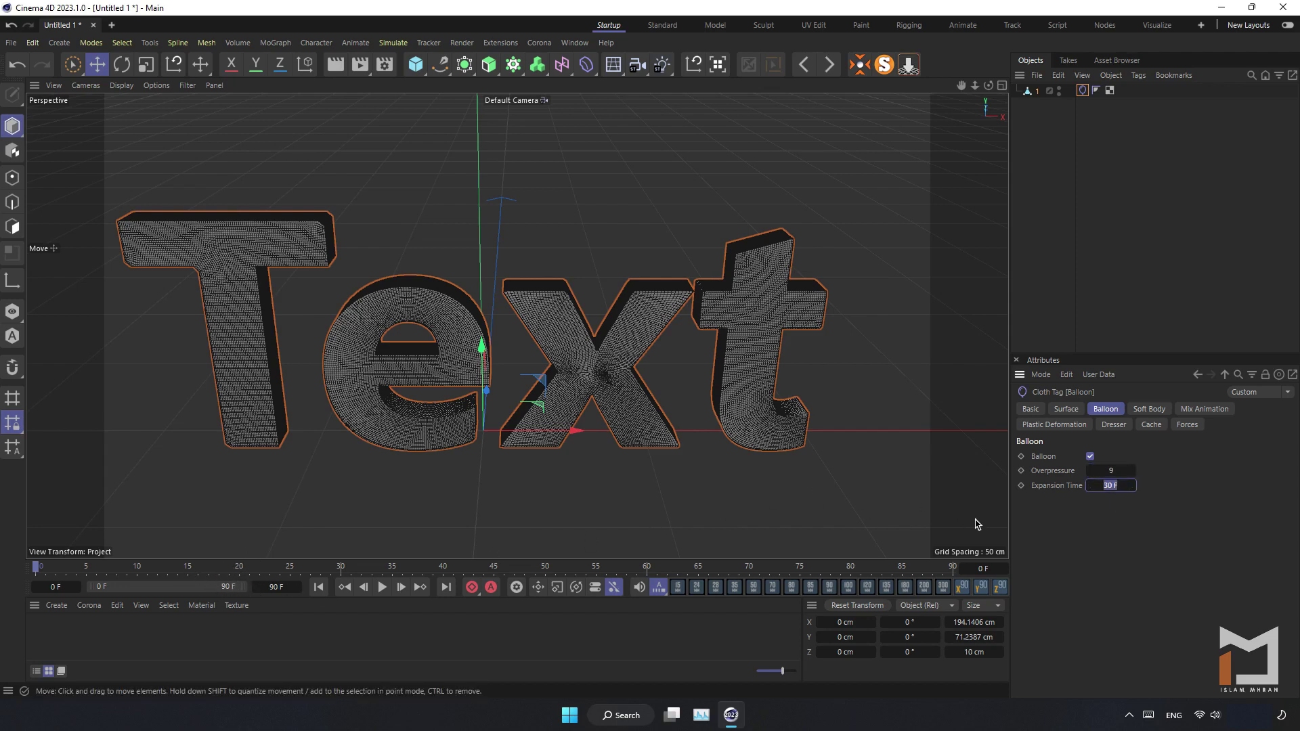
text(20)
key(Return)
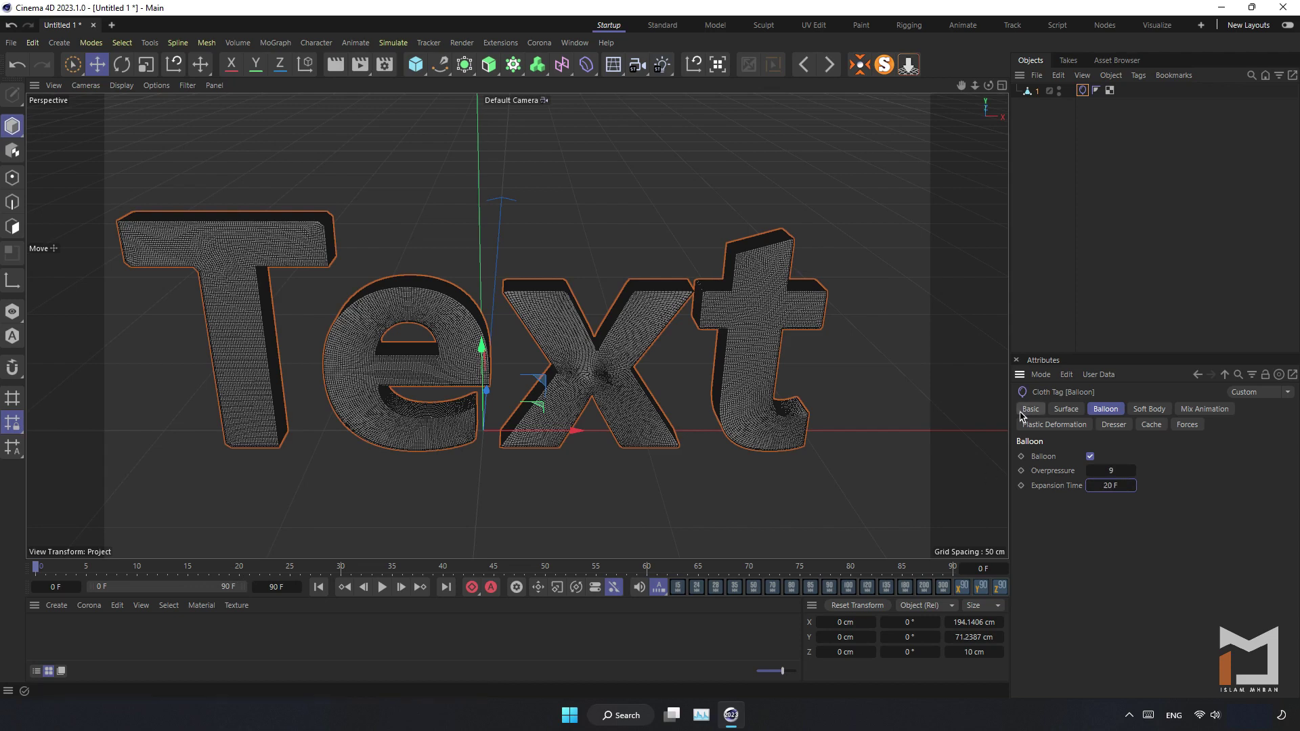
click(1204, 409)
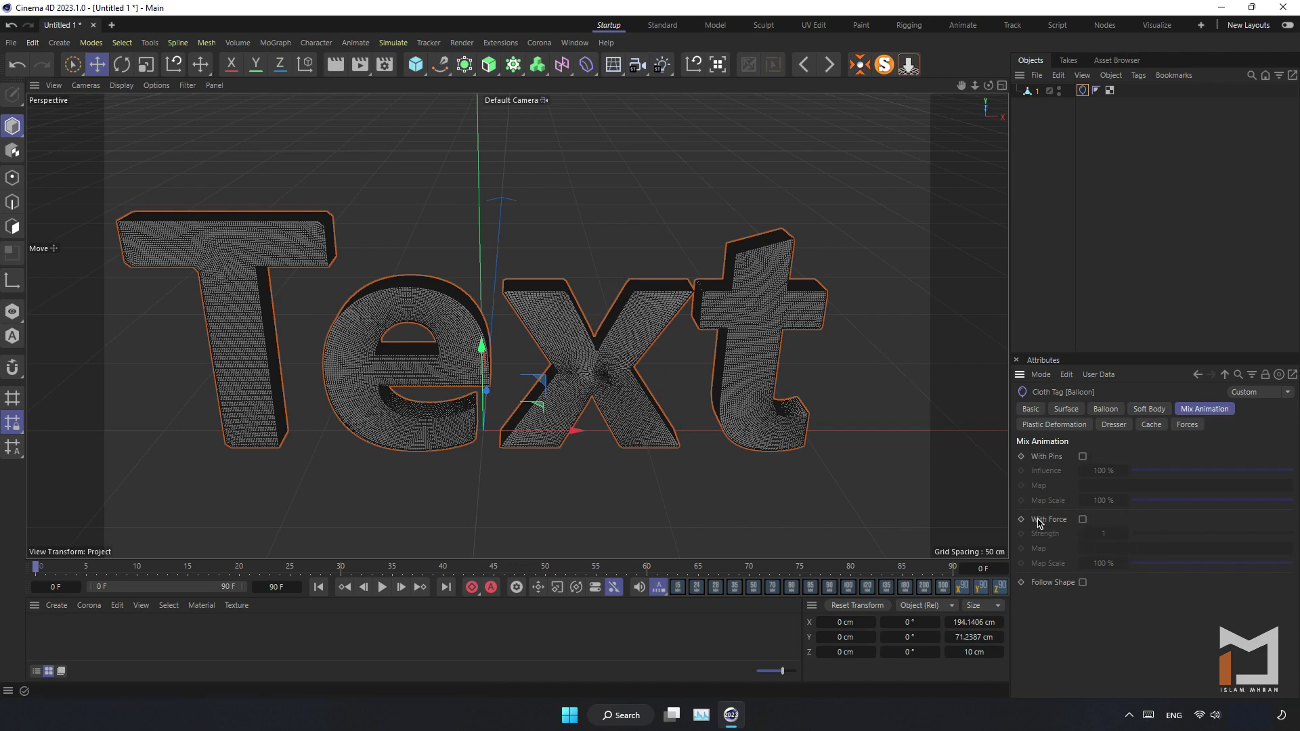
click(1082, 520)
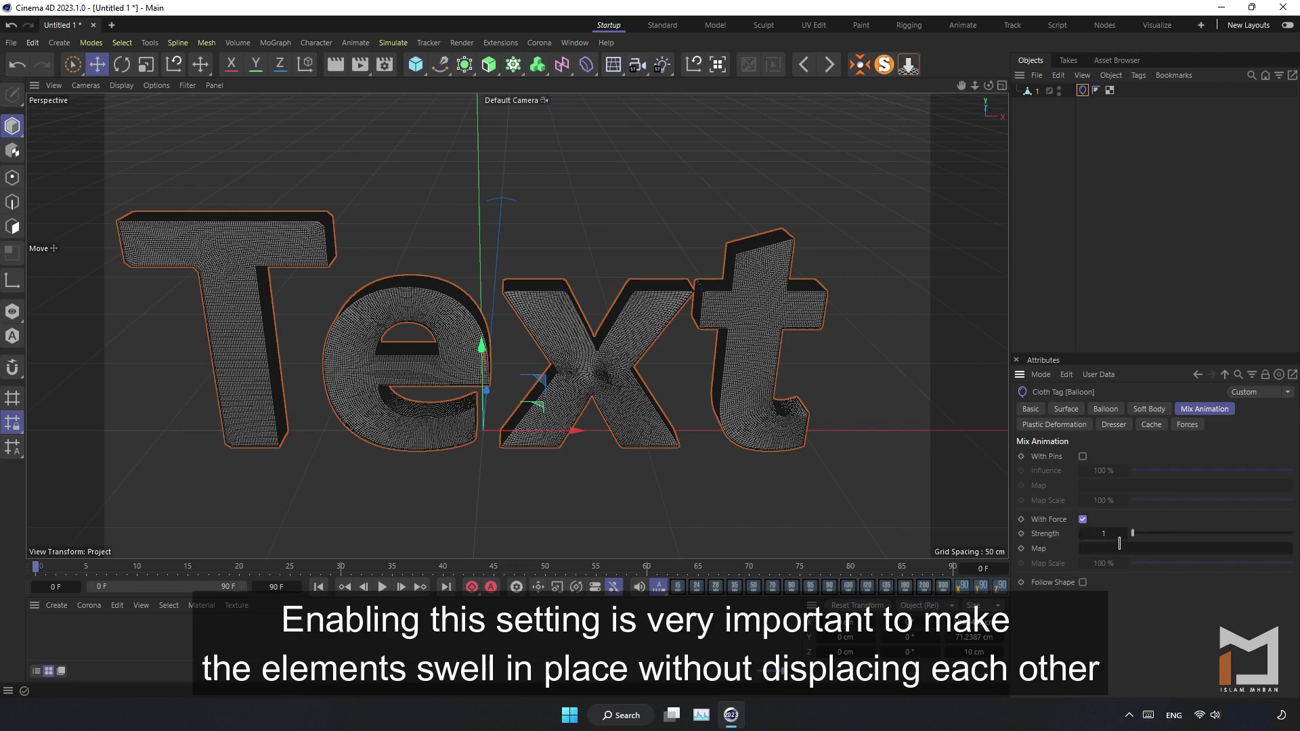
- Cache the scene's simulation and play it back to check how the letters inflate, returning to the first frame
click(1155, 431)
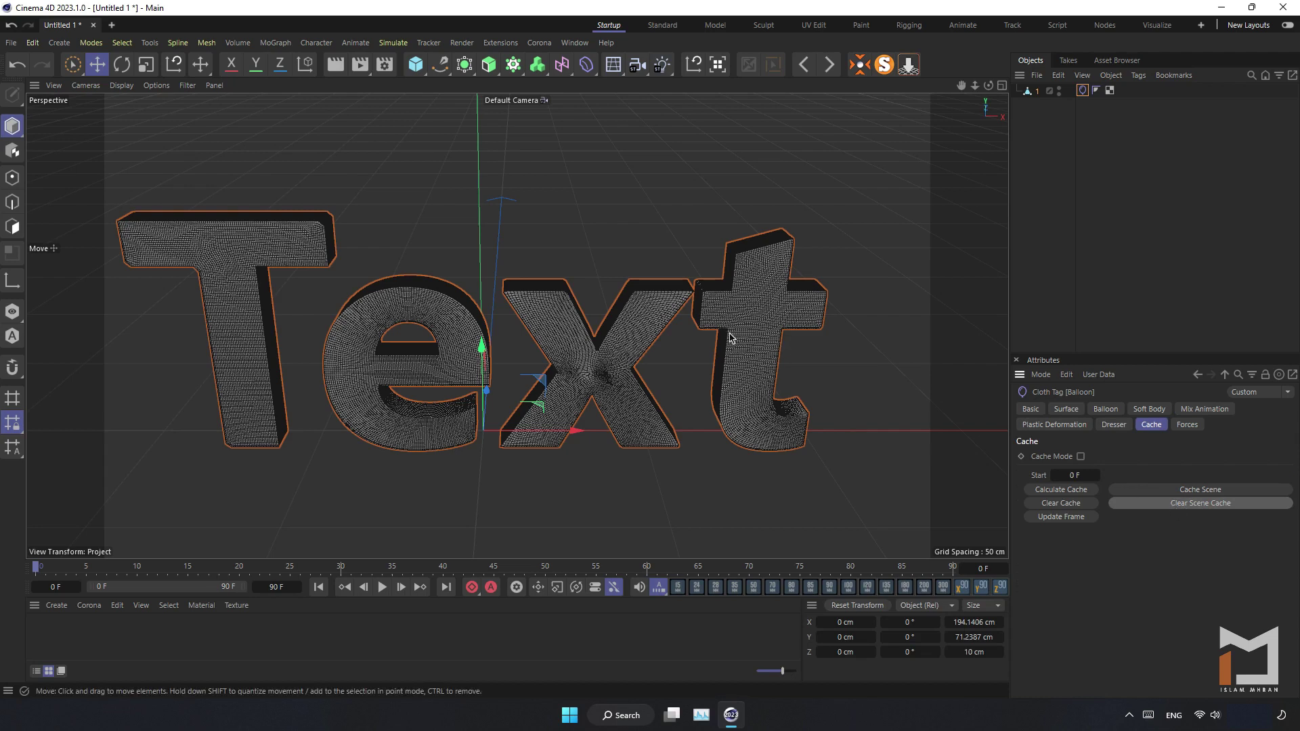
click(1203, 490)
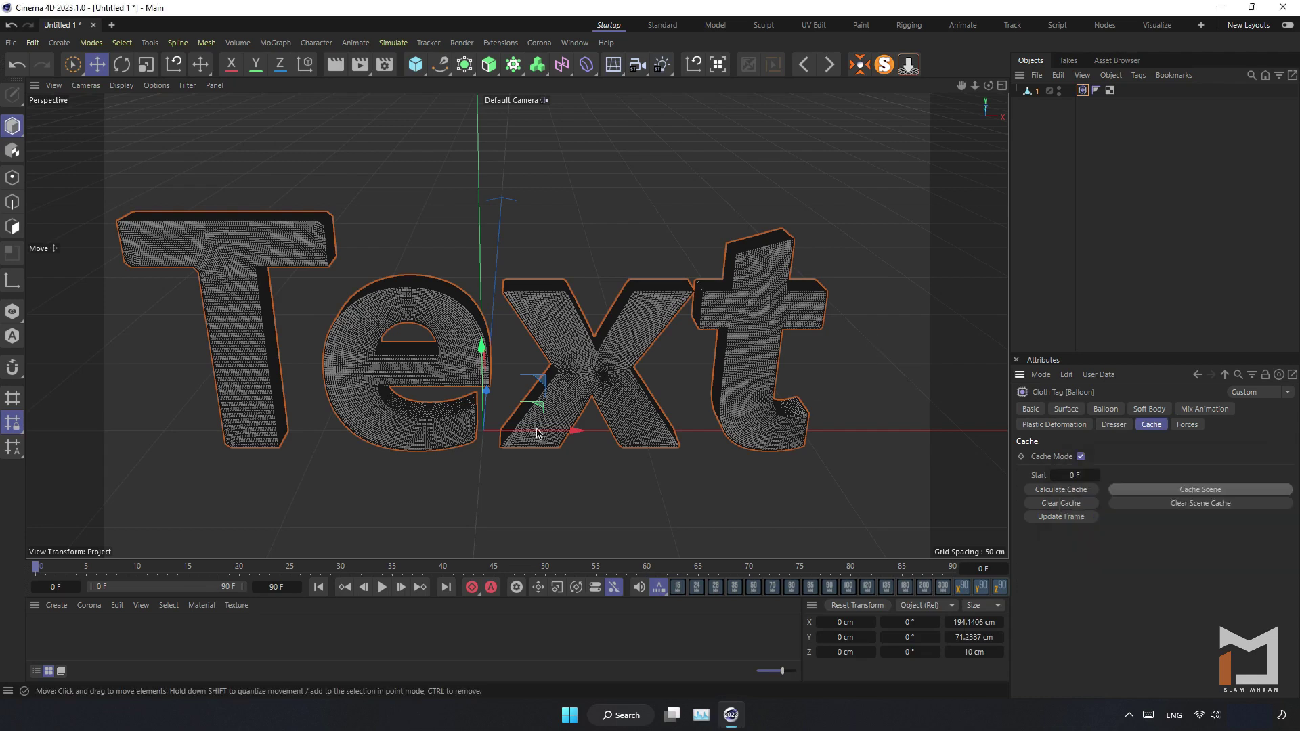
click(382, 588)
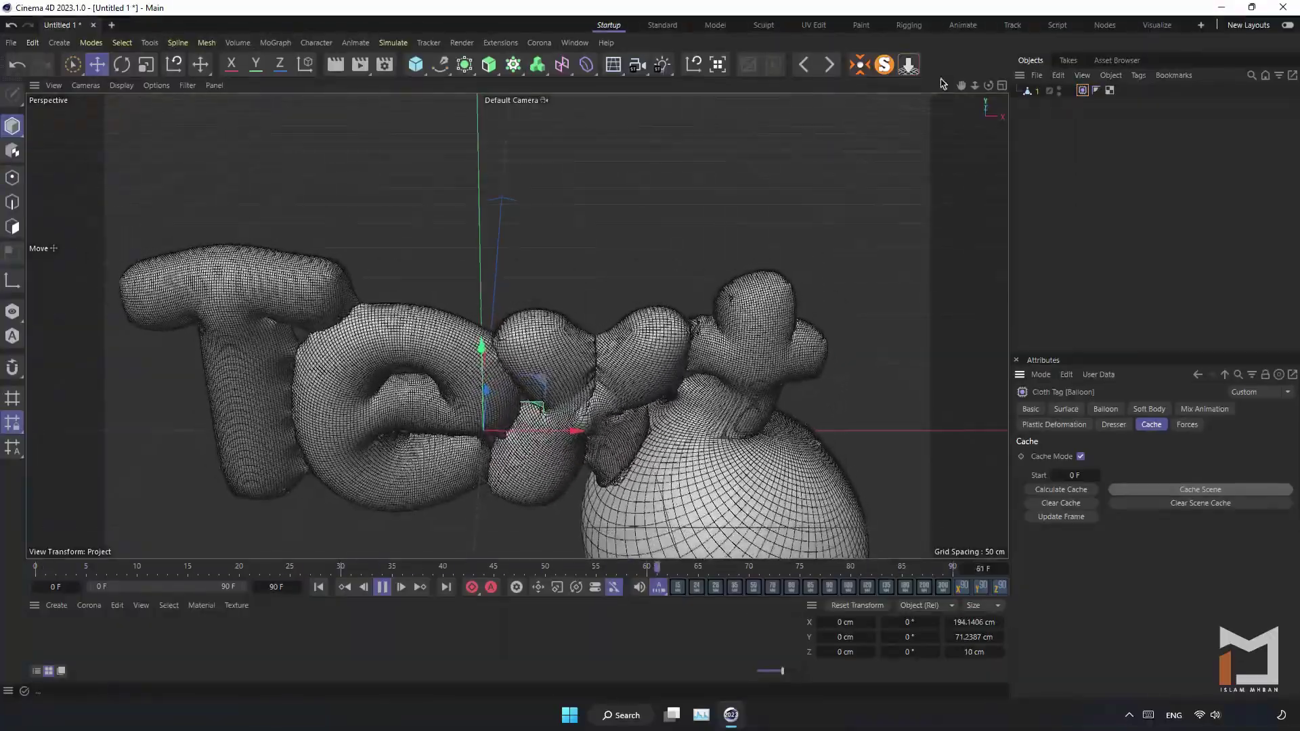
drag(962, 86, 978, 5)
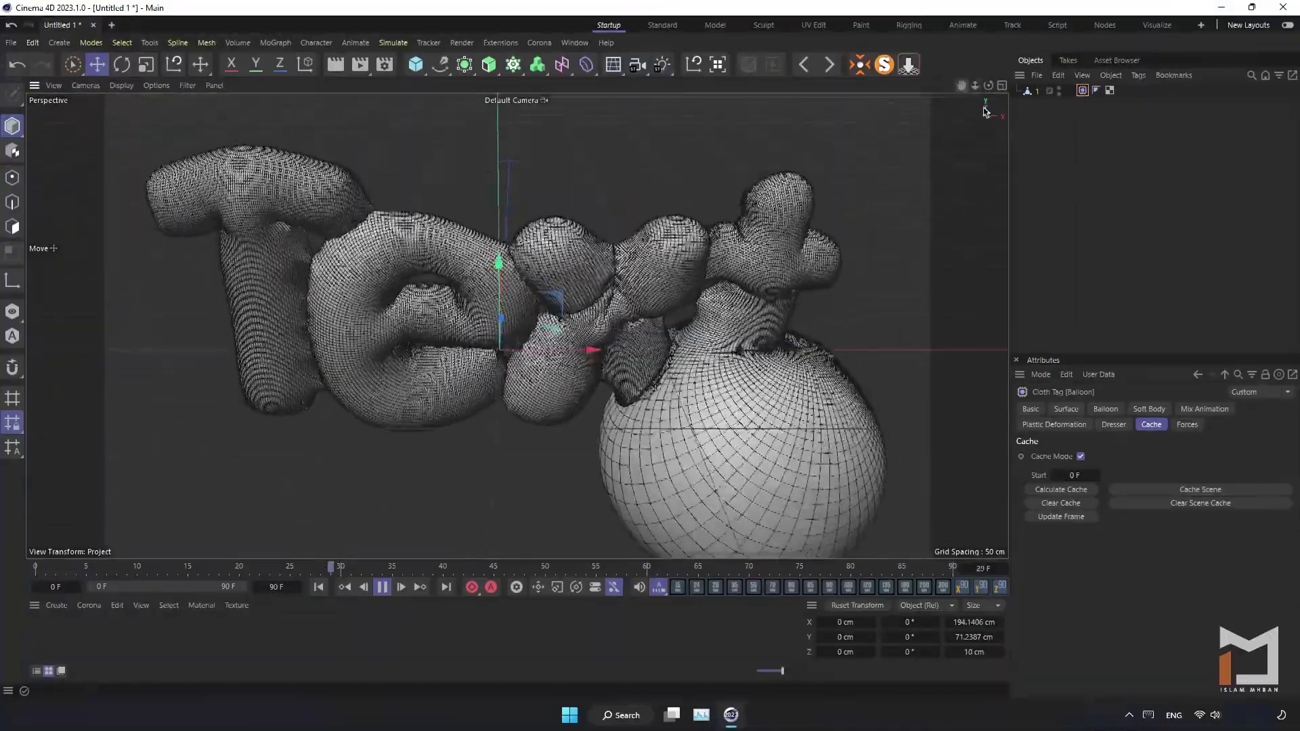
drag(990, 86, 990, 42)
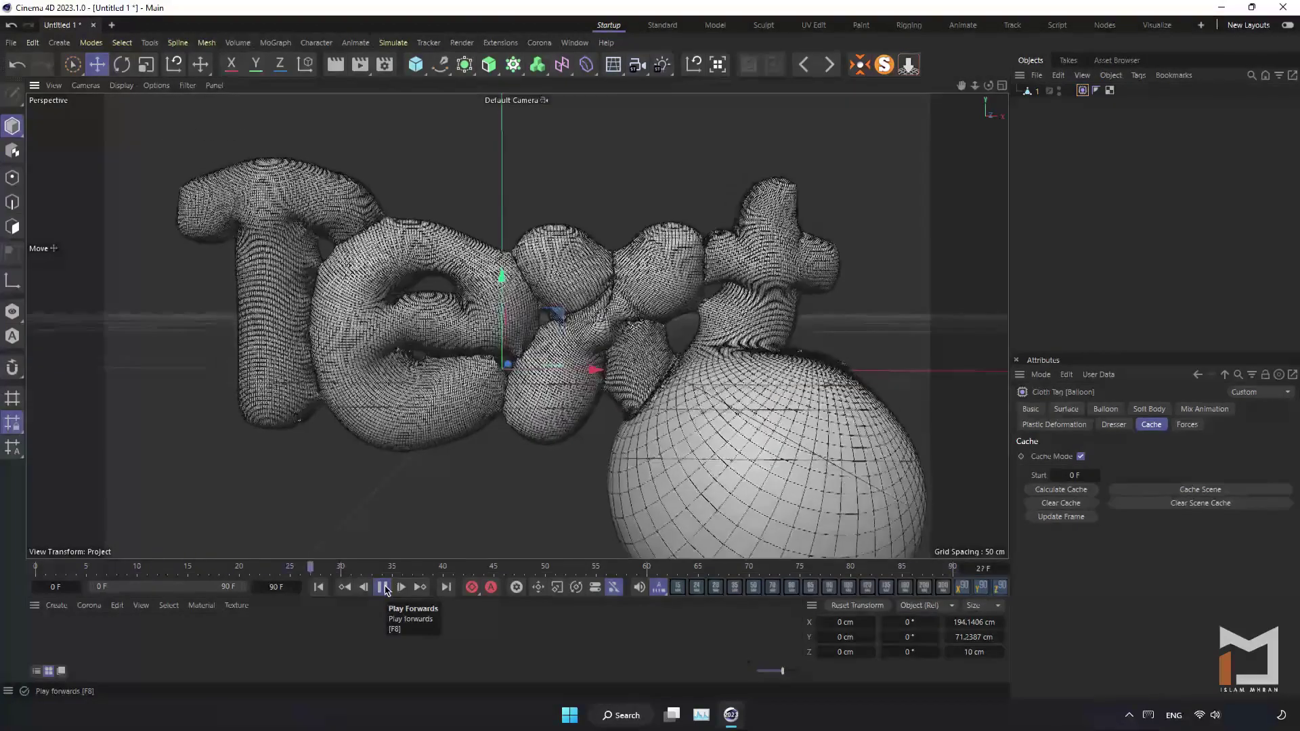
click(383, 587)
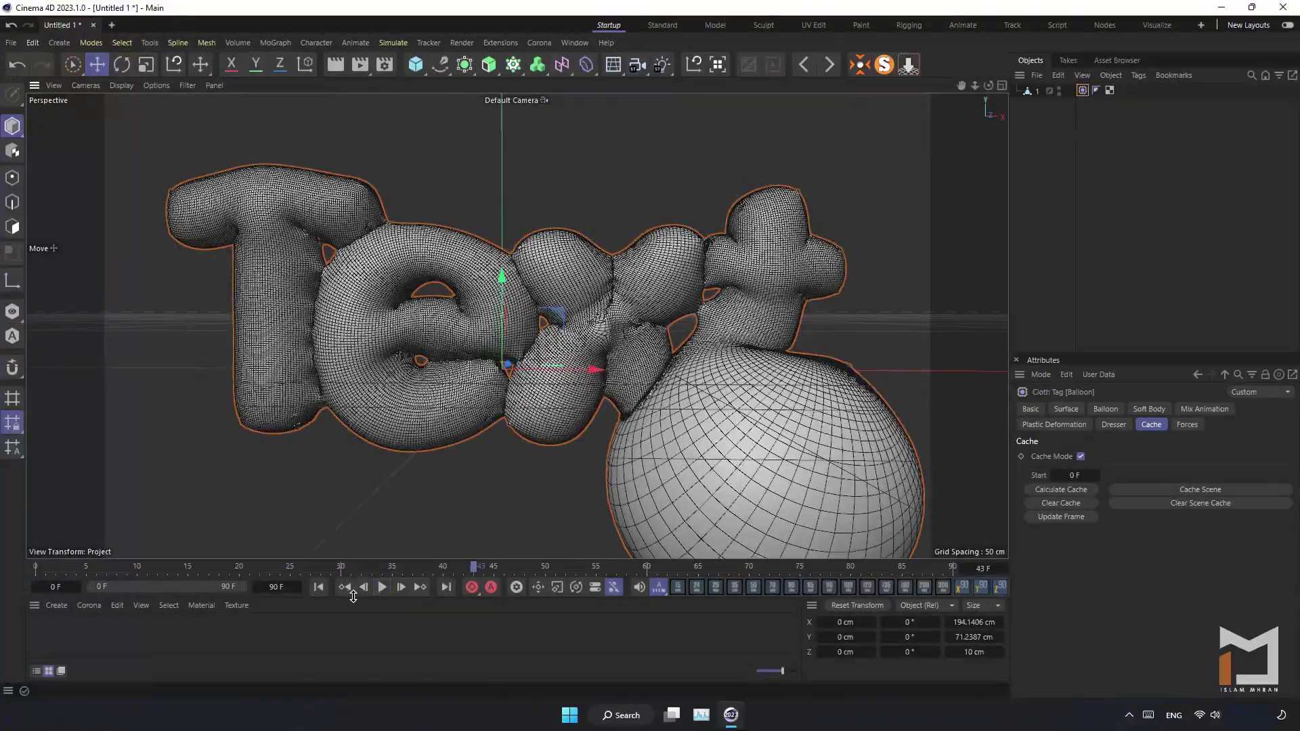
click(319, 588)
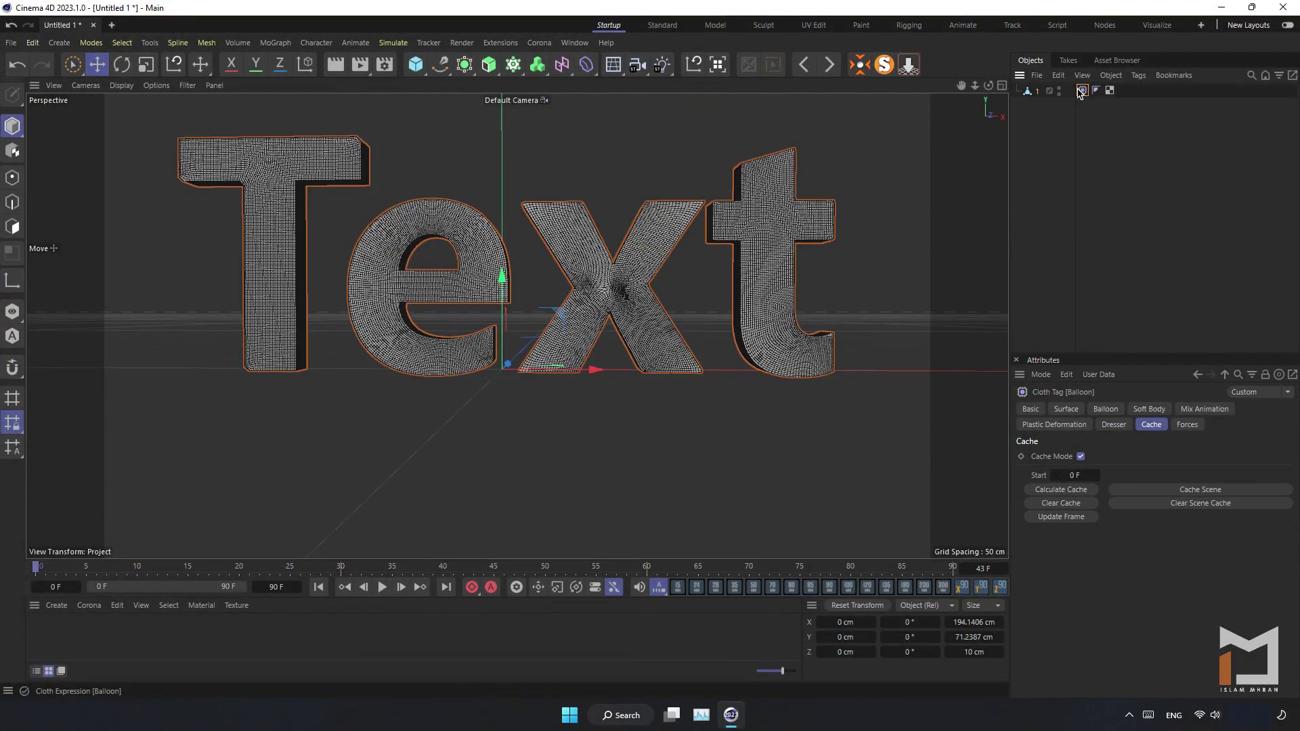
- Clear the scene cache and adjust the Balloon tag's overpressure
click(1173, 504)
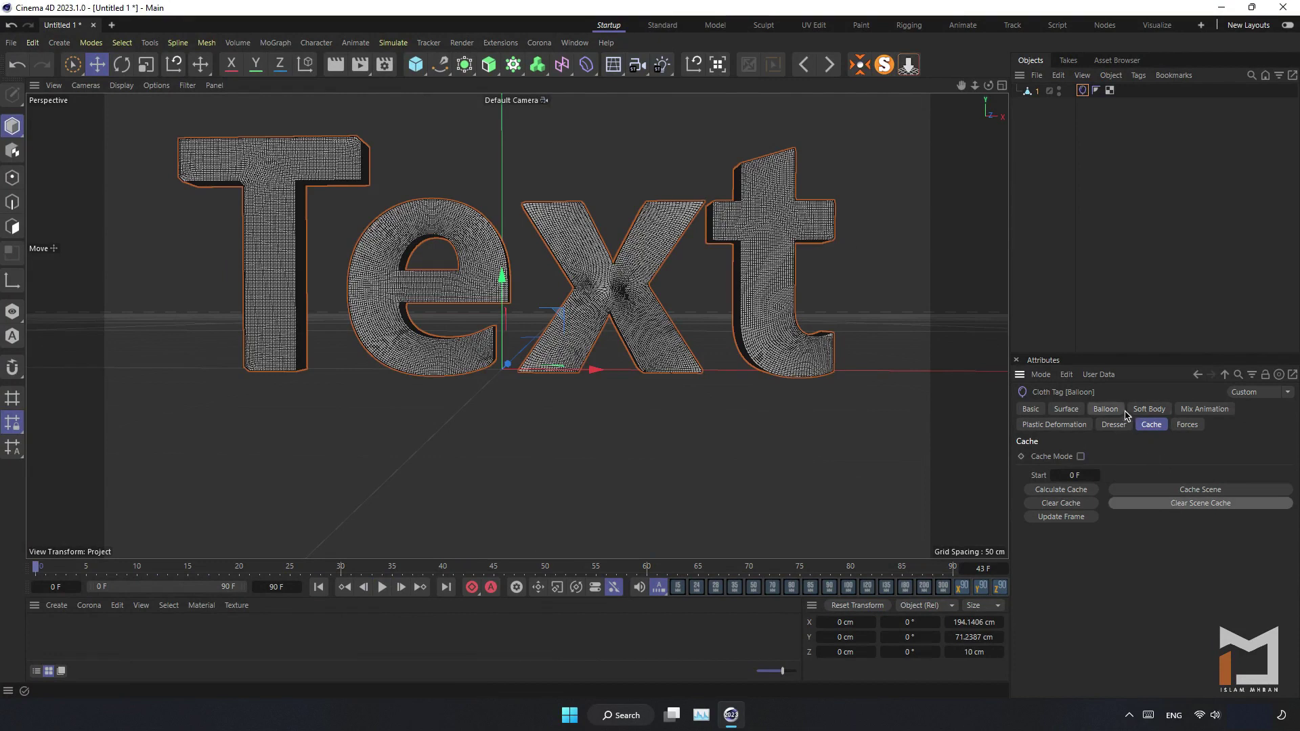
click(1149, 410)
click(1106, 409)
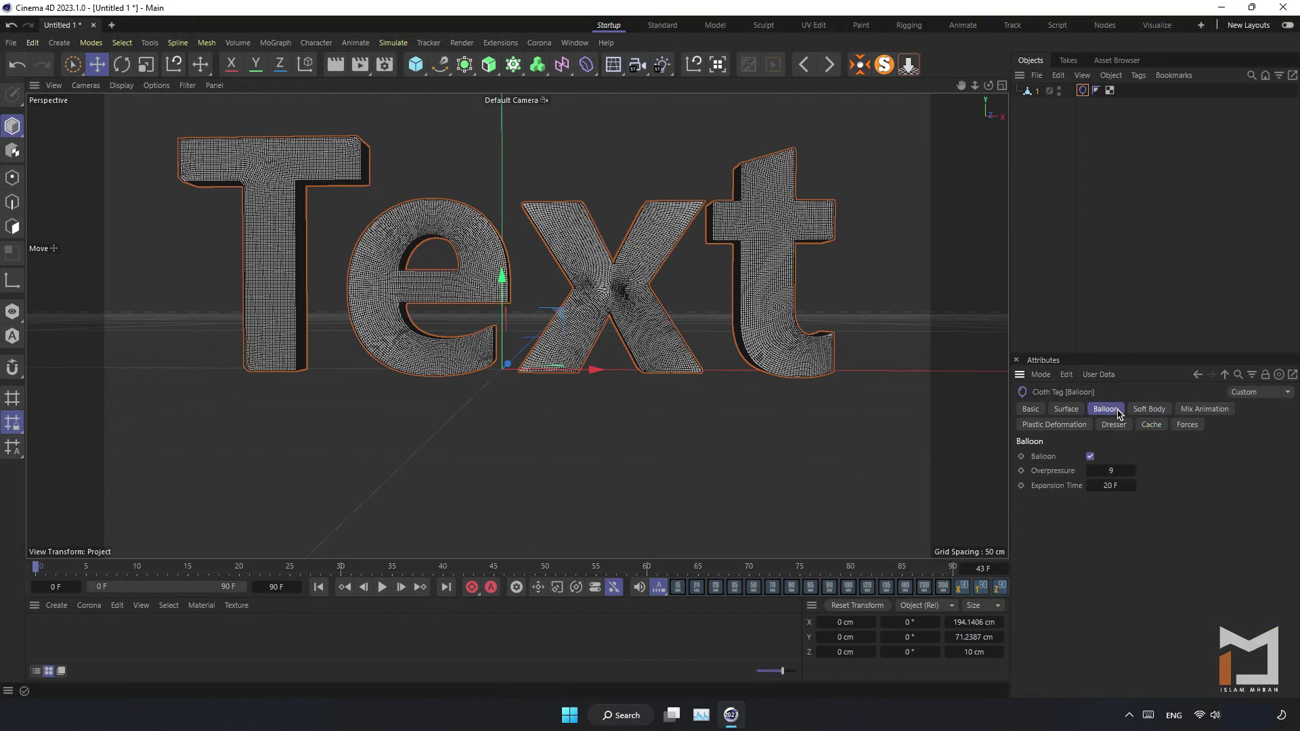
click(1108, 473)
- Cache the scene's balloon simulation again and play back the inflation
click(1151, 425)
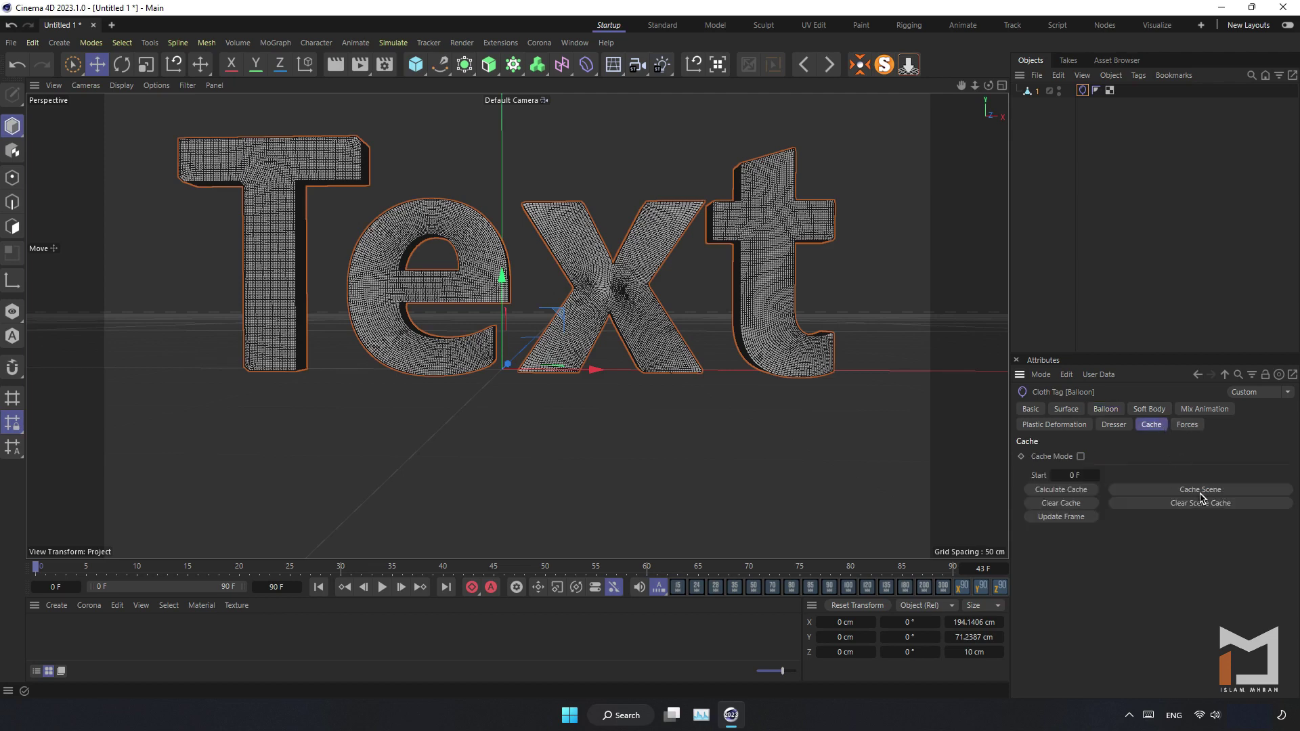
click(1200, 490)
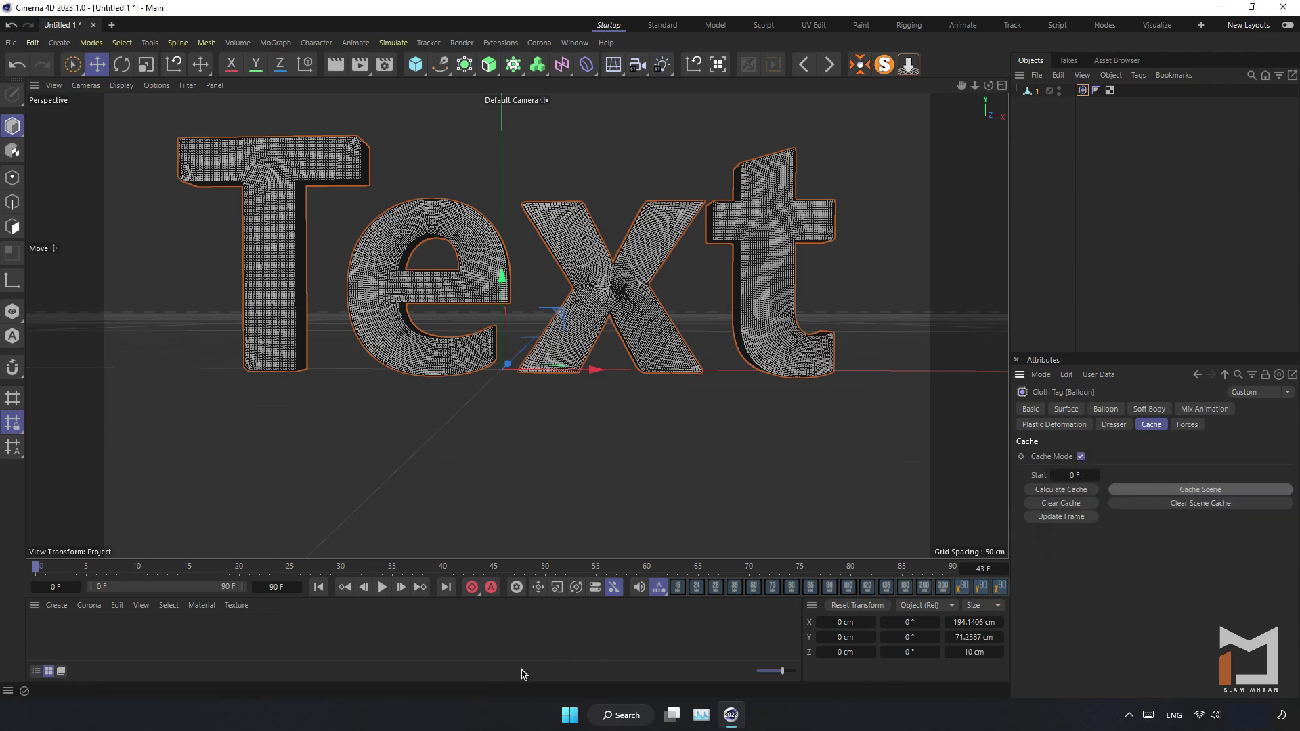
click(382, 587)
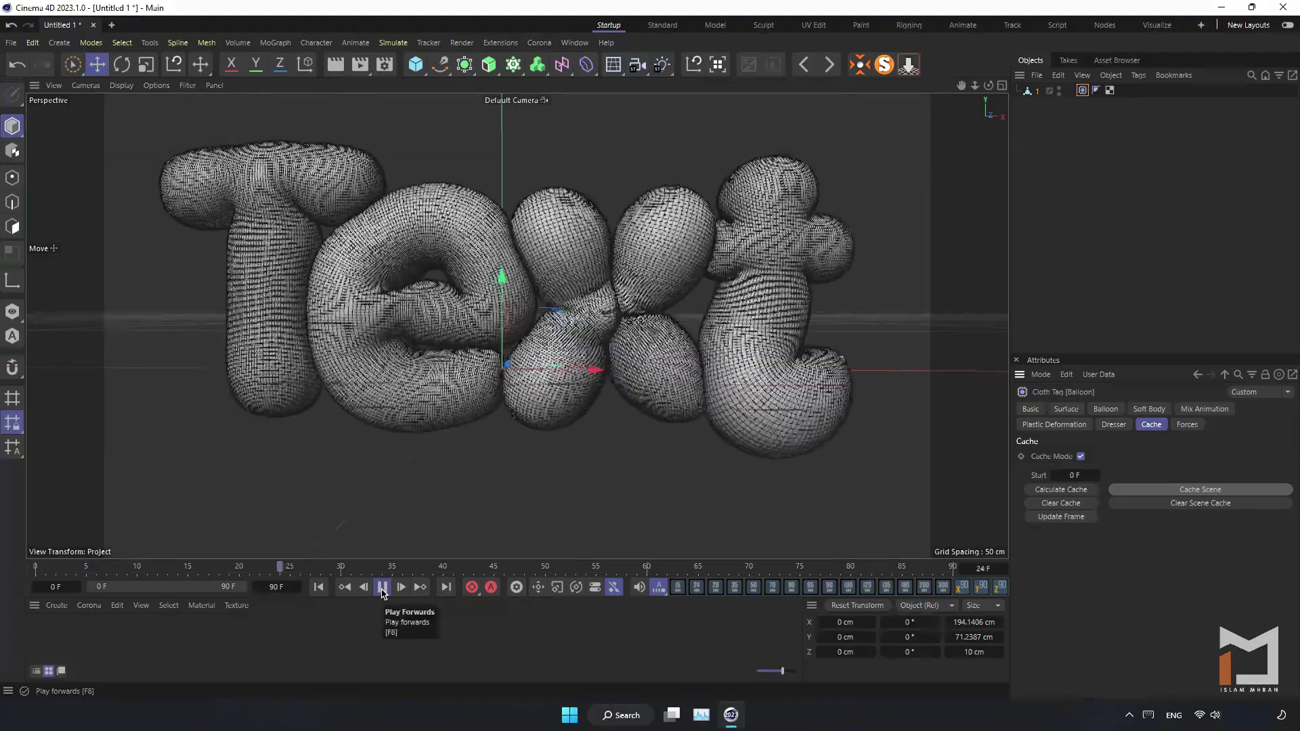
click(381, 588)
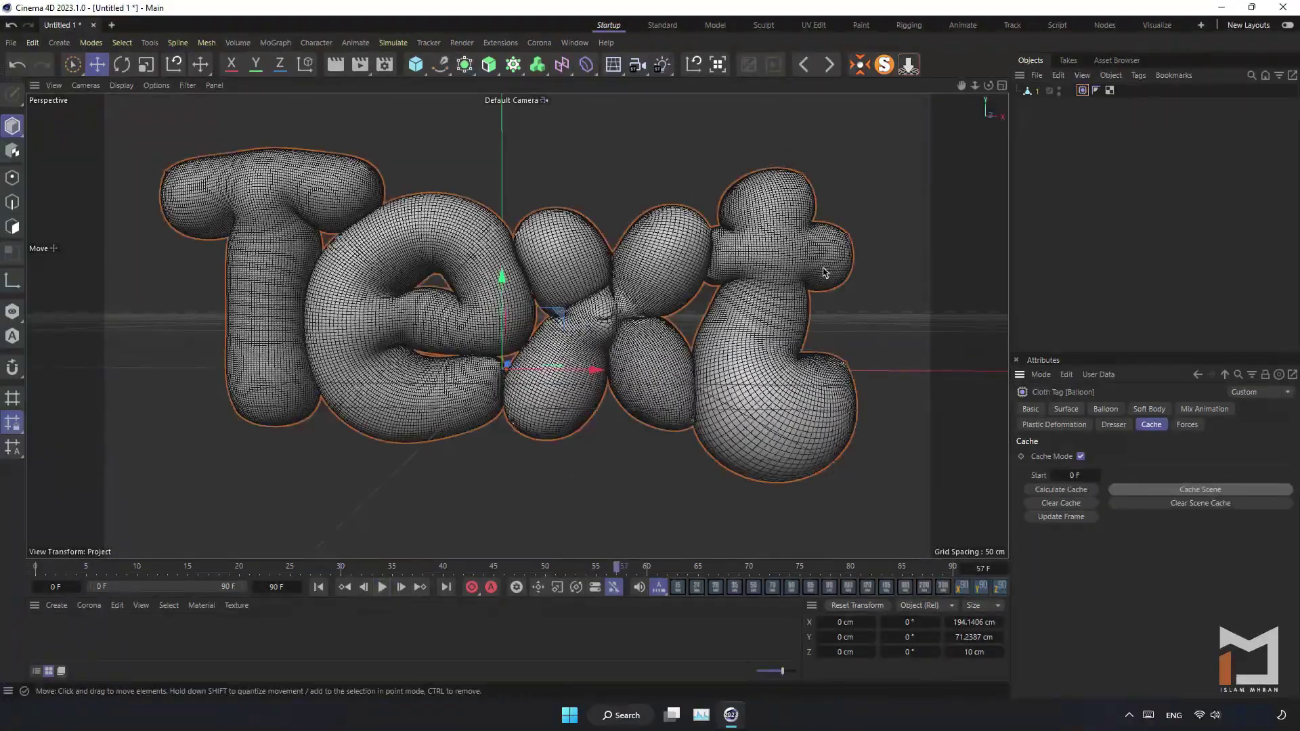
- Inspect the inflated letters, deselect the text object and move the timeline to frame 87
drag(990, 86, 806, 100)
drag(516, 325, 684, 322)
drag(516, 326, 511, 329)
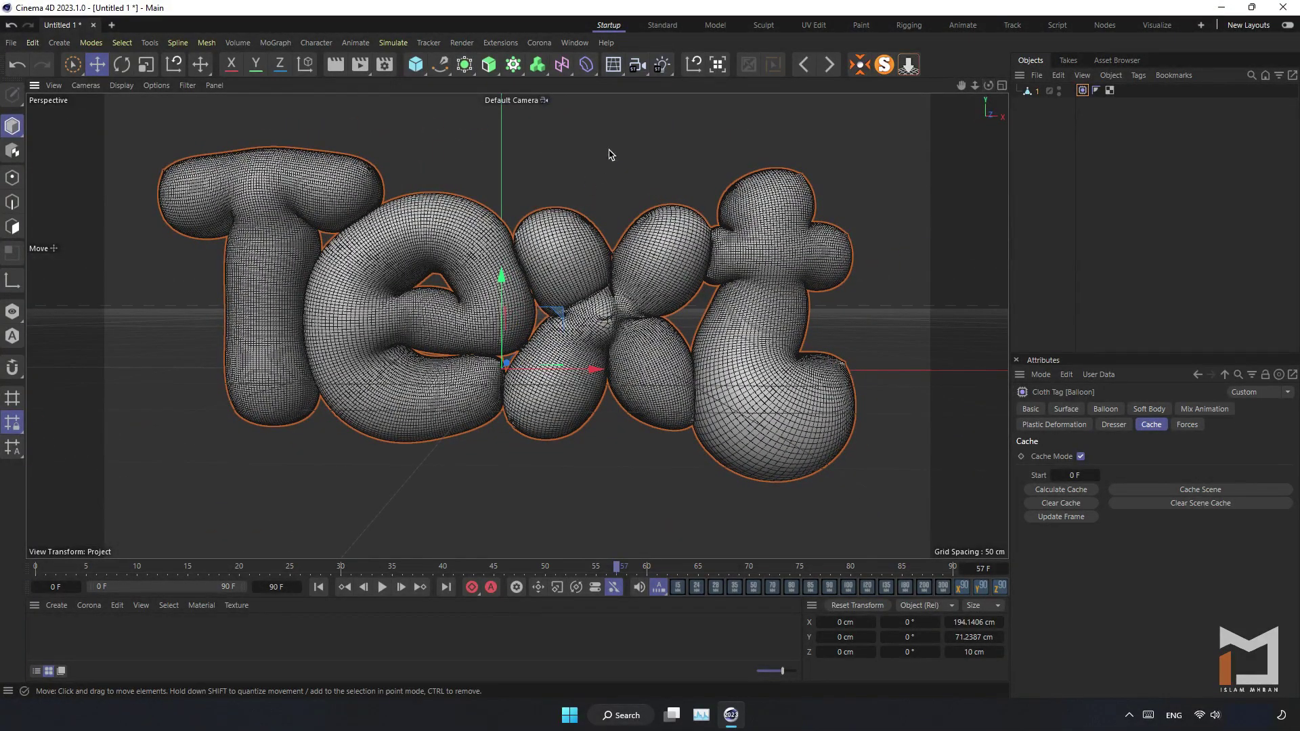
click(574, 203)
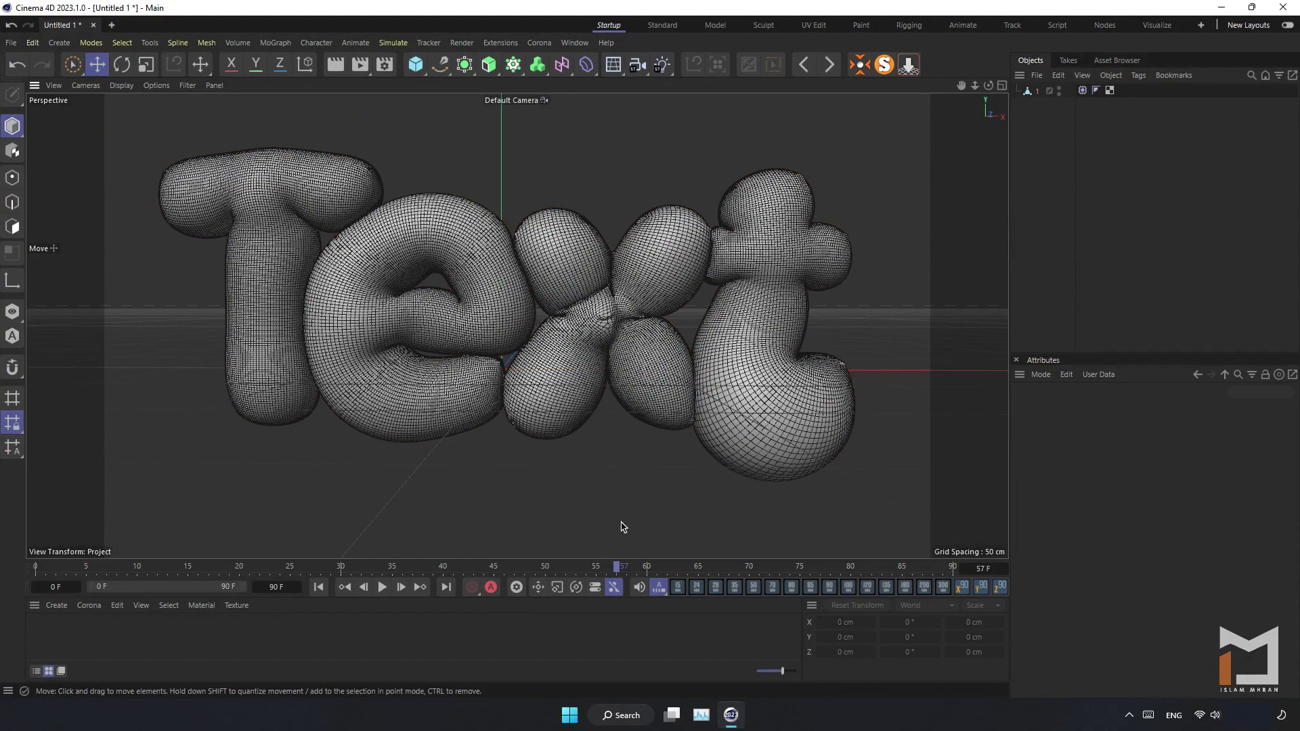
drag(617, 567, 922, 567)
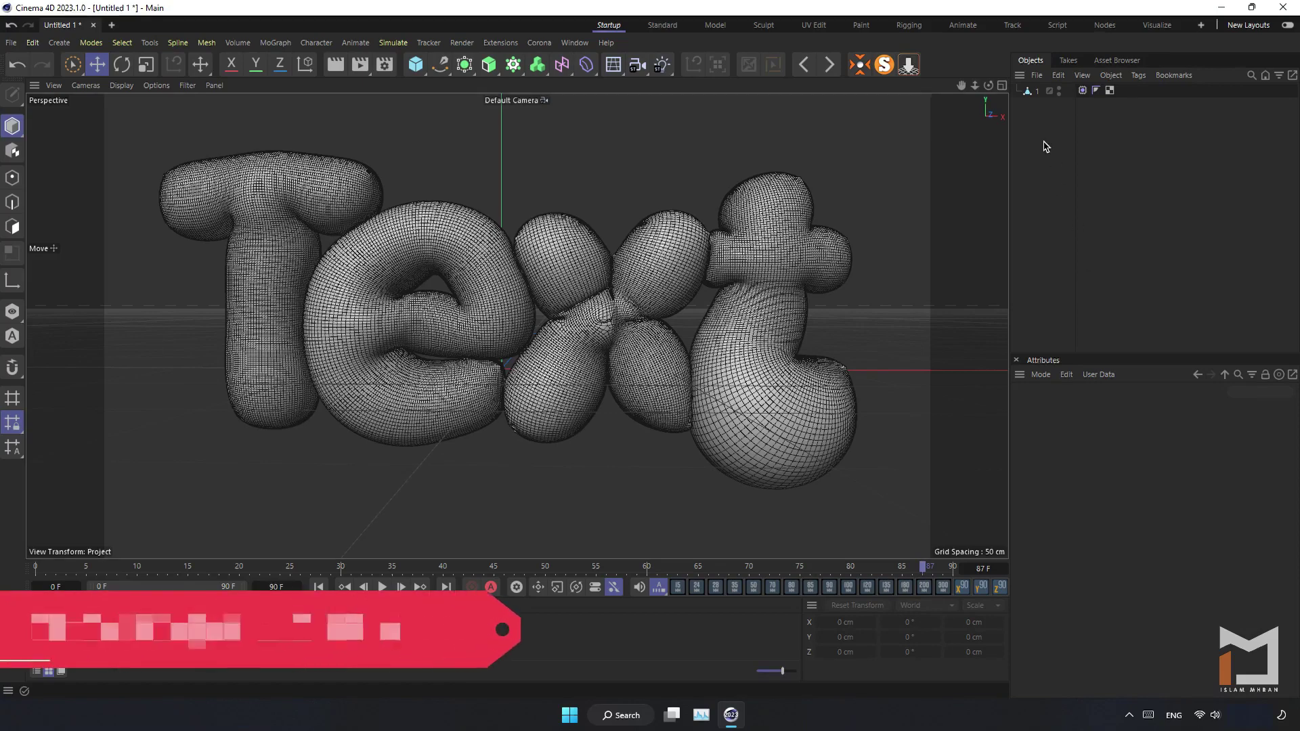
- Duplicate the inflated text object 1 and rename the copy as 2
click(1034, 93)
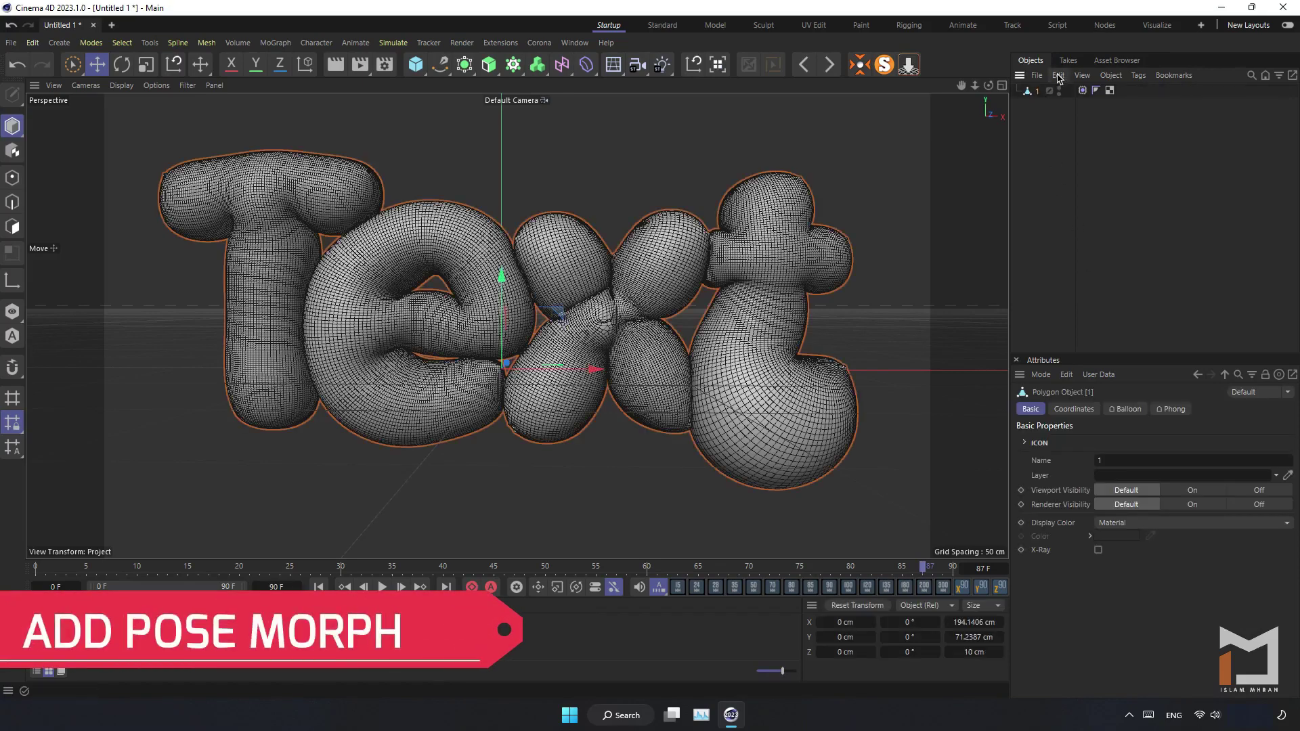
click(1053, 75)
click(1052, 76)
click(1053, 75)
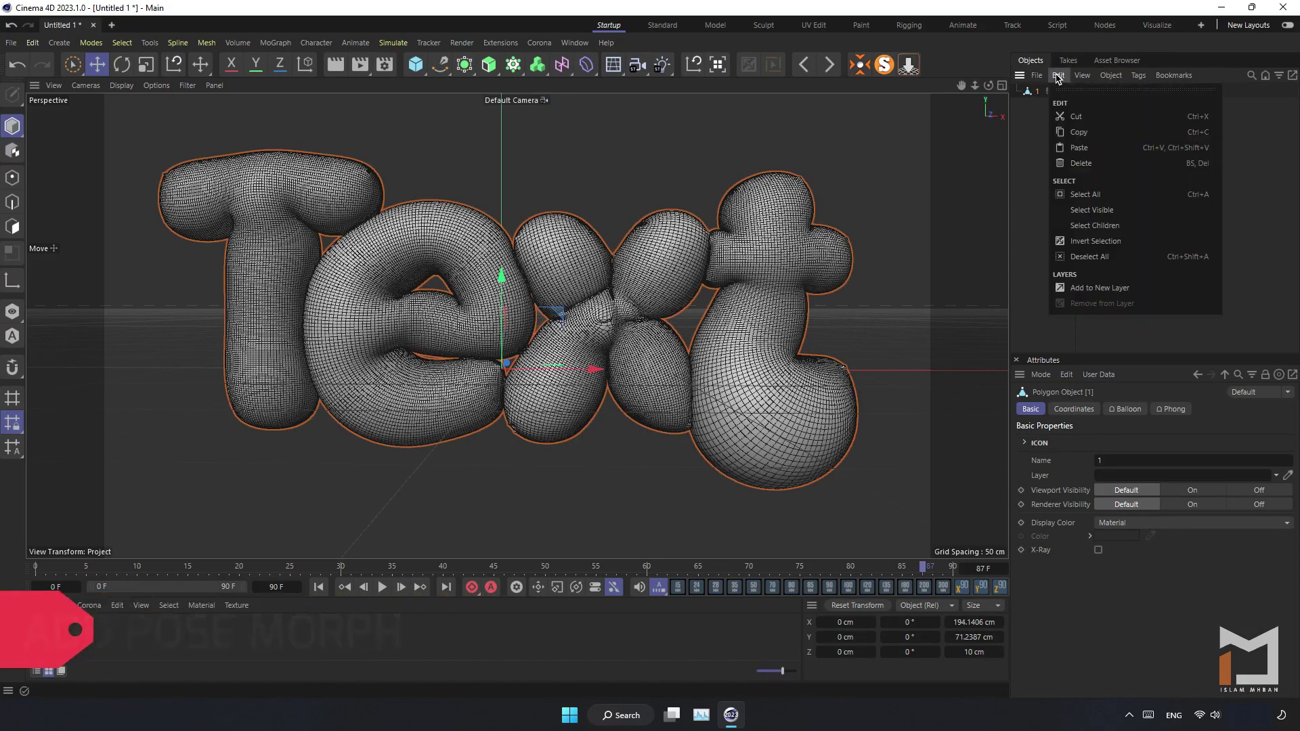
click(1083, 152)
double_click(1040, 91)
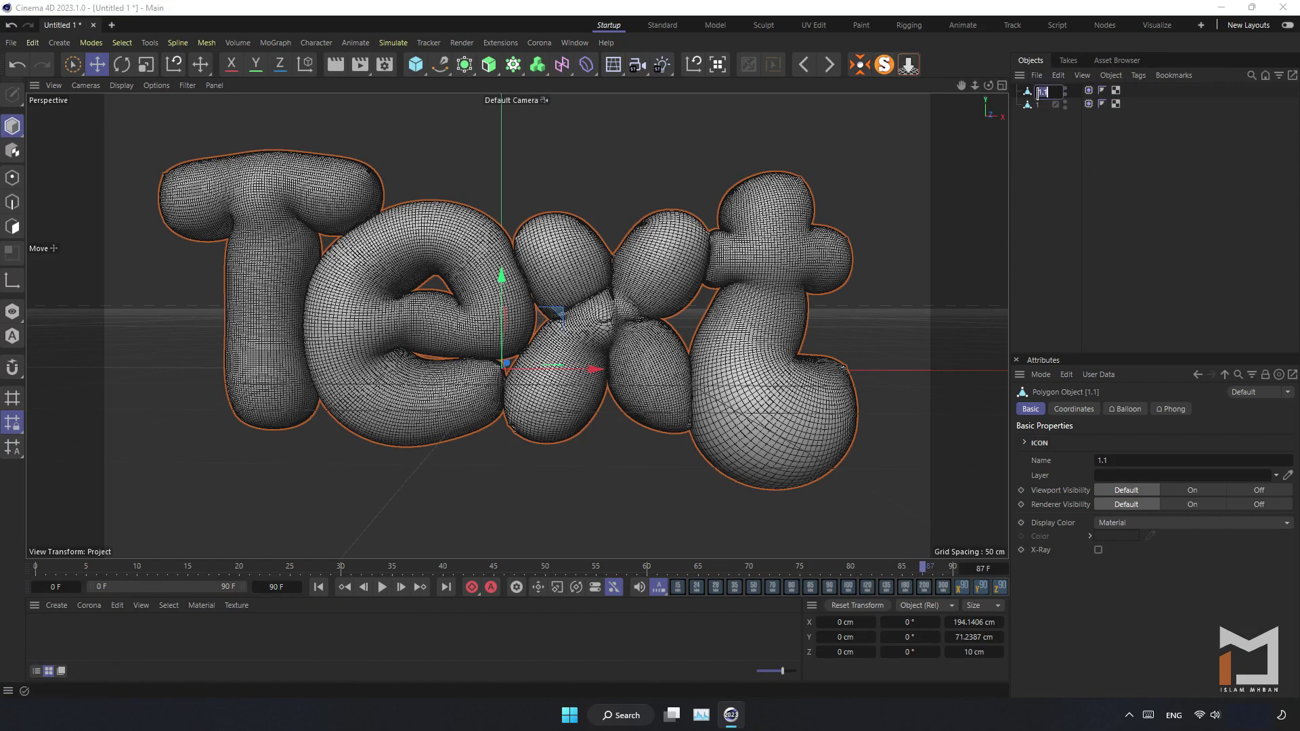
text(2)
key(Return)
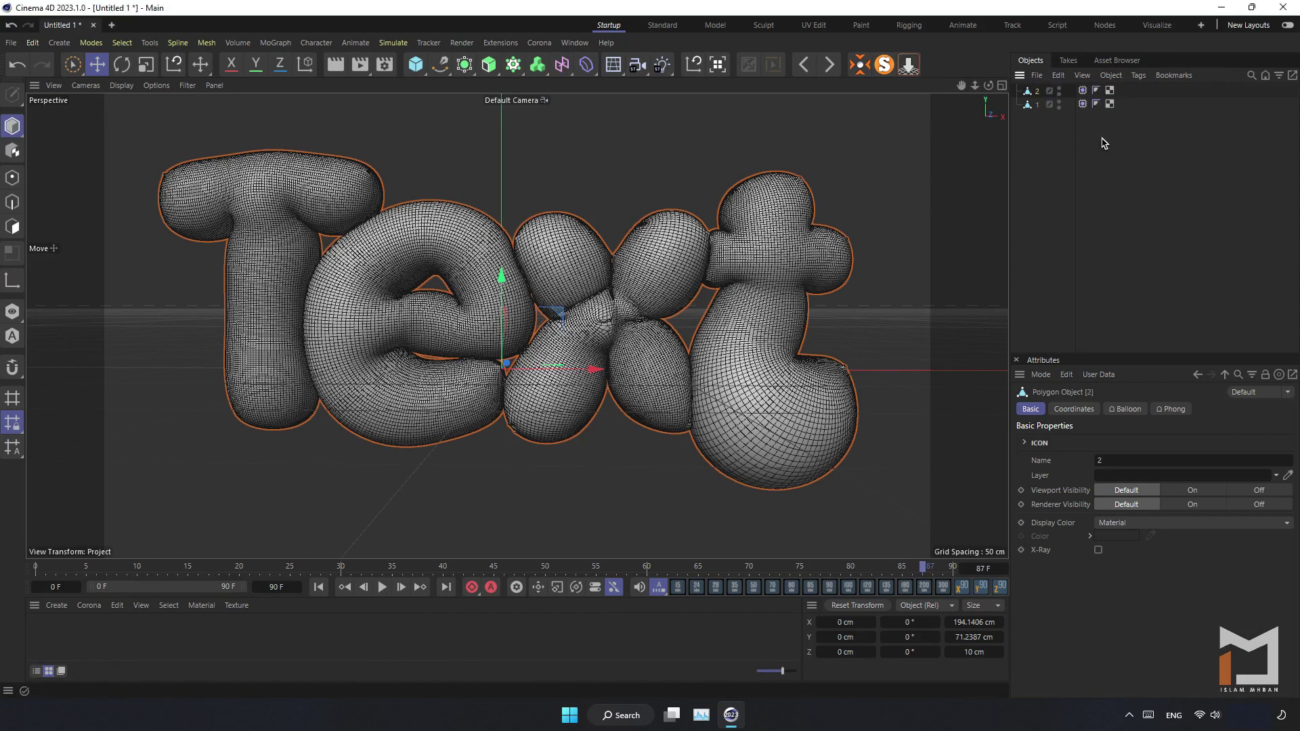
- Delete the Balloon tag from object 1 and hide object 2 in the viewport
click(1033, 107)
click(1083, 104)
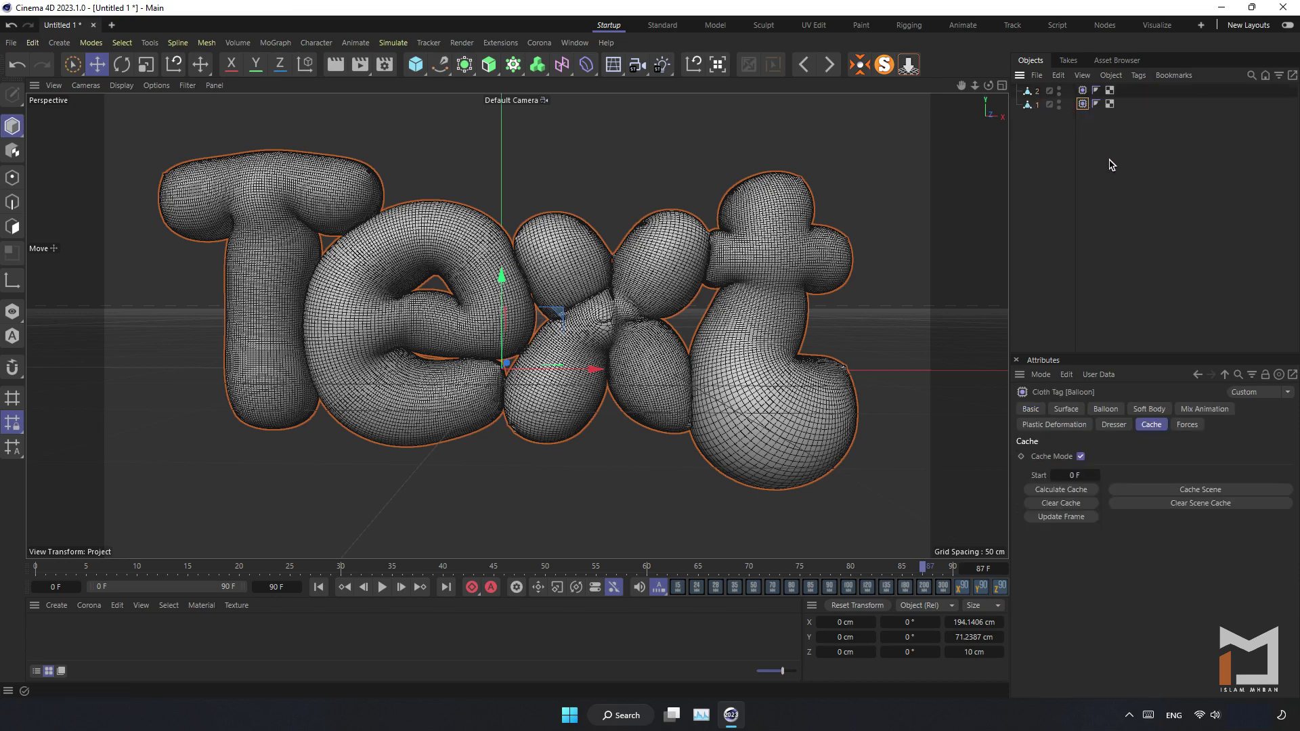
key(Delete)
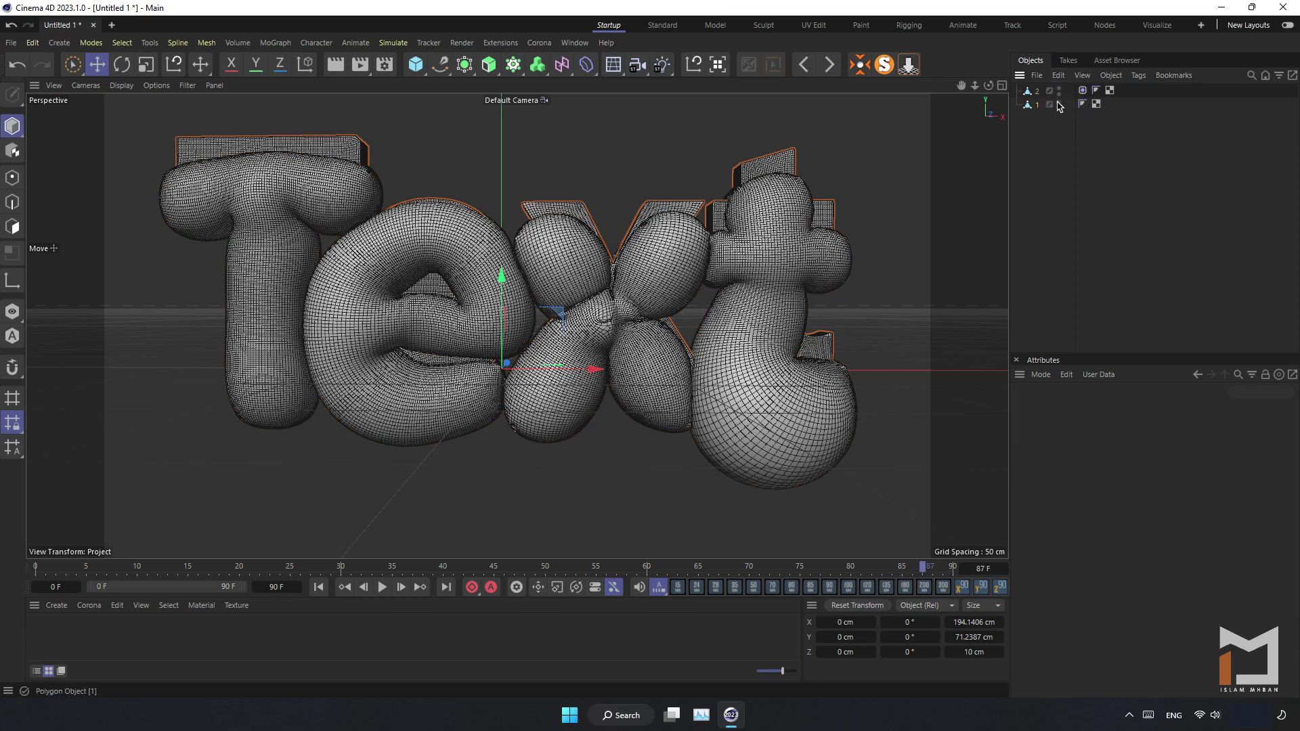
click(1059, 90)
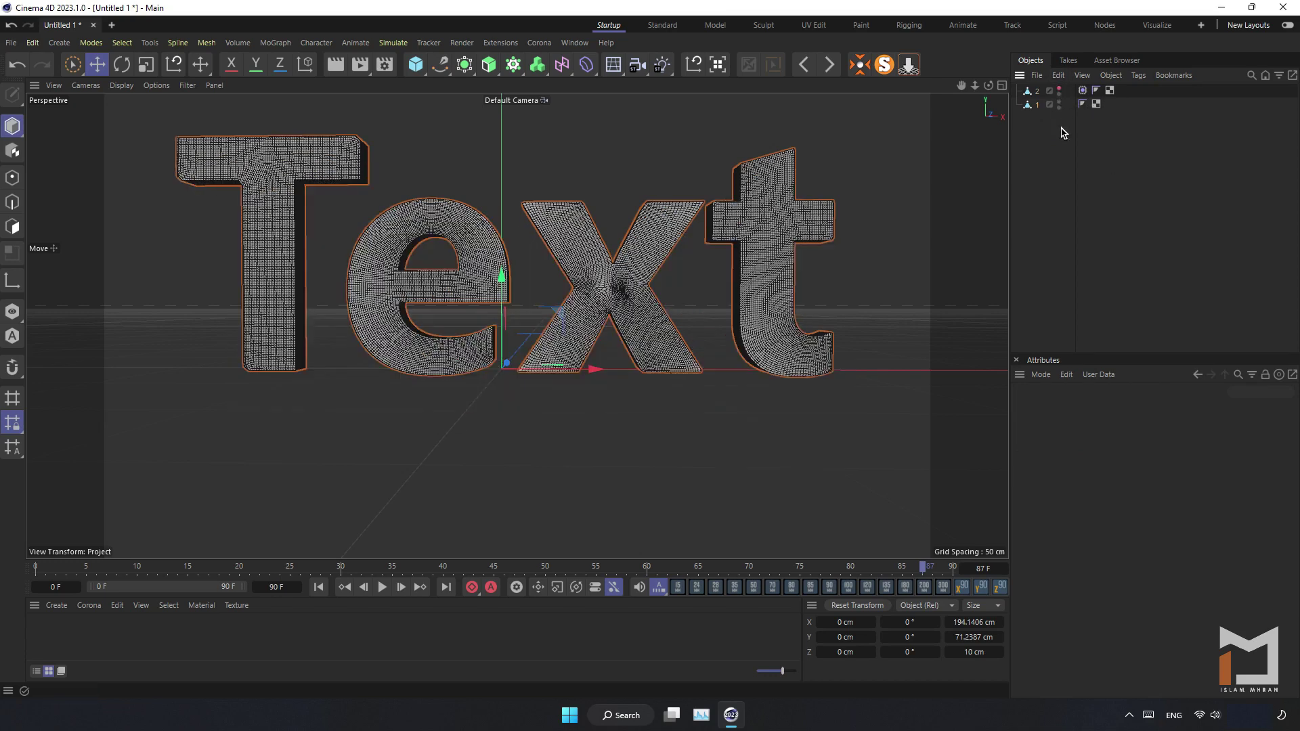
- Add a Pose Morph tag to object 1 with Points mixing enabled and delete its default pose, keeping only the Base Pose
click(1033, 107)
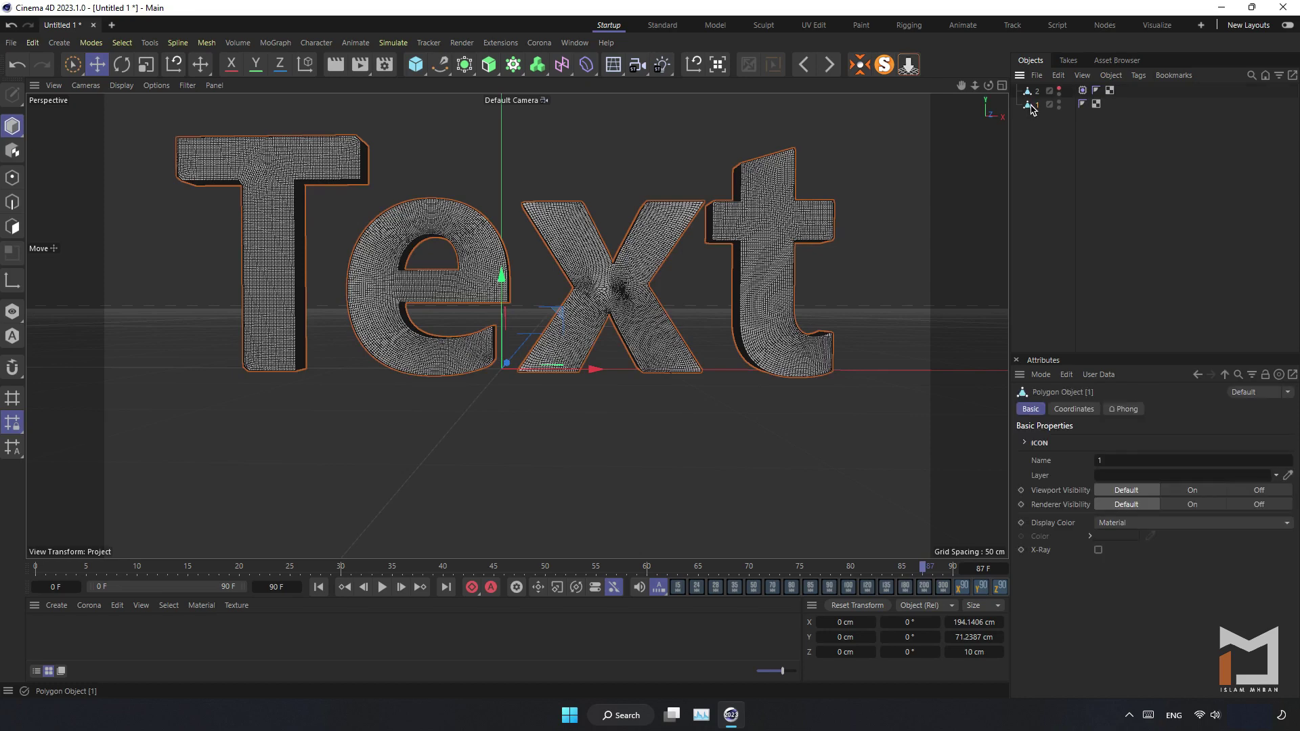
right_click(1032, 107)
mouse_move(1073, 206)
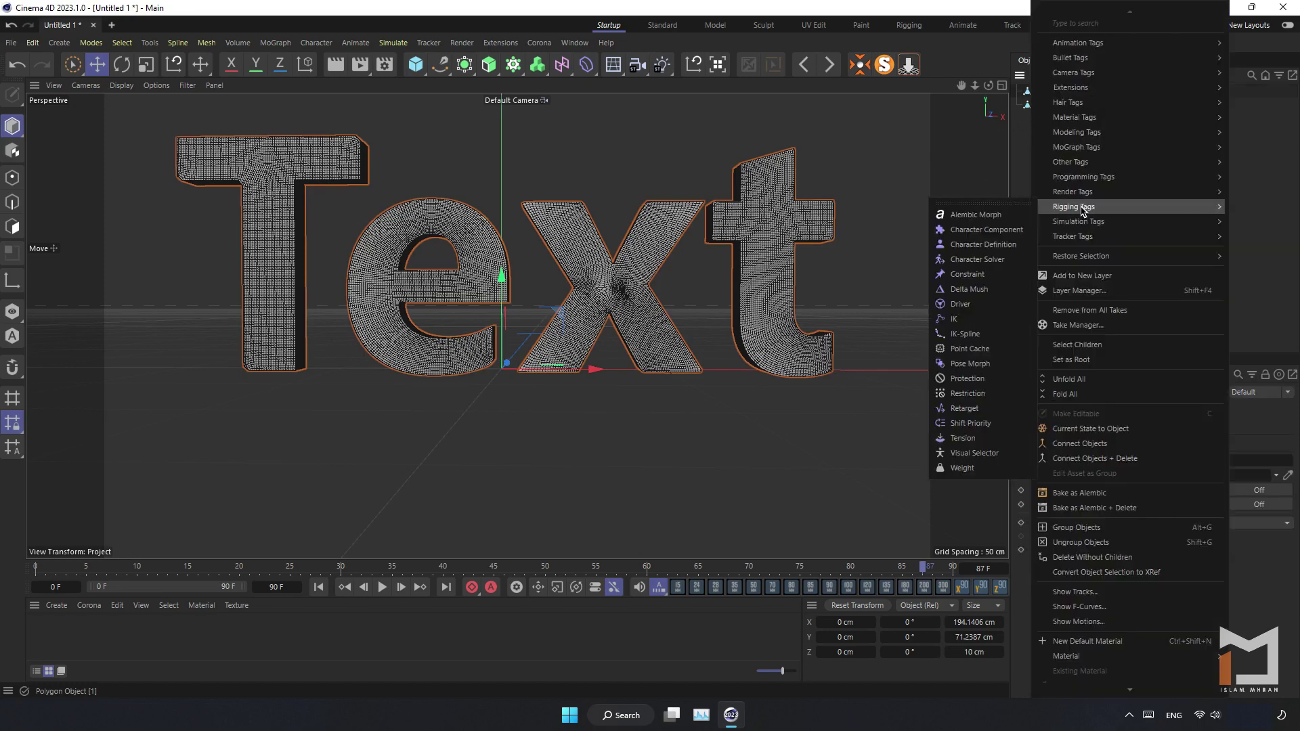
click(987, 369)
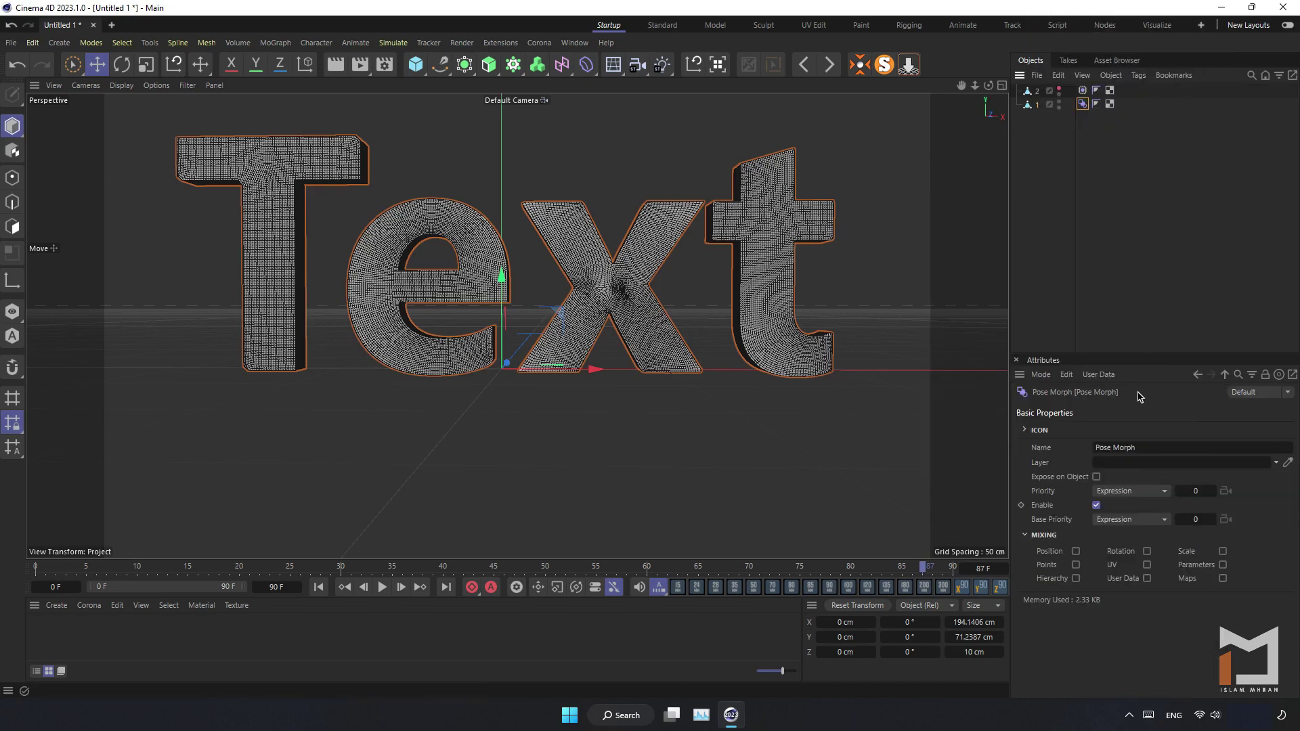
click(1076, 565)
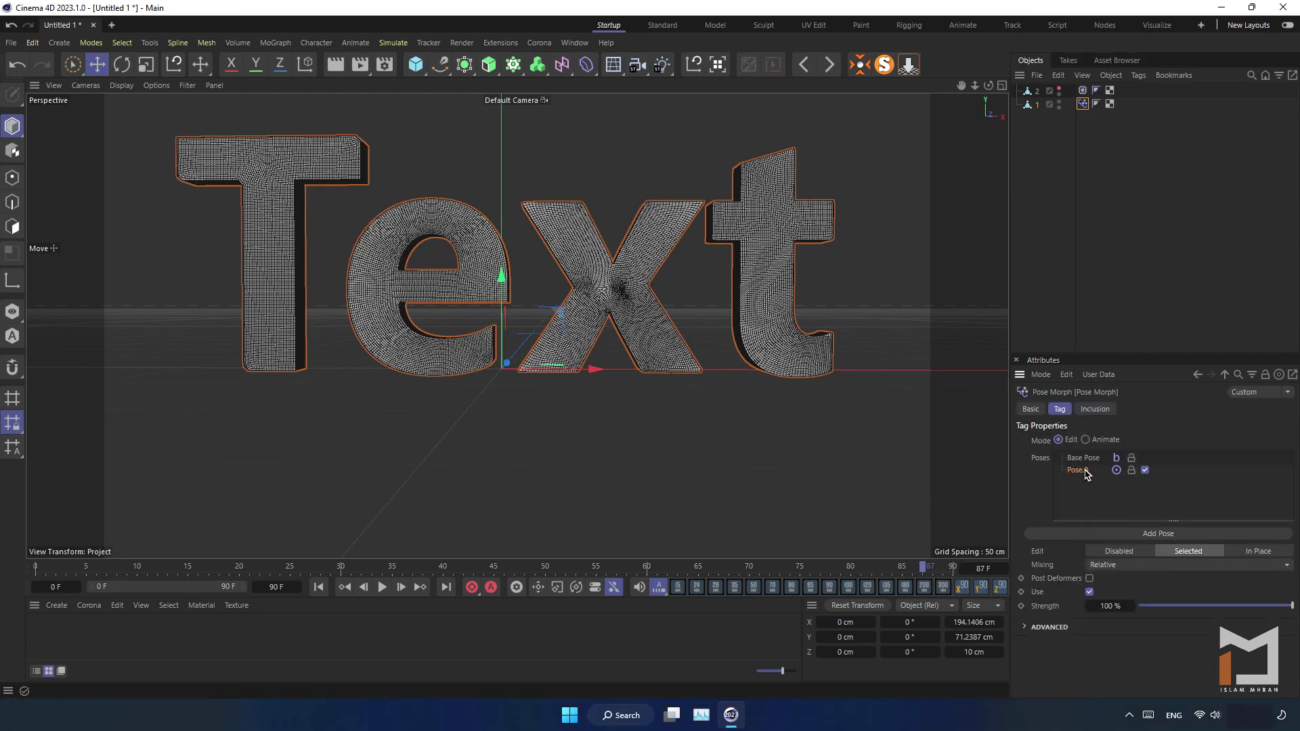
key(Delete)
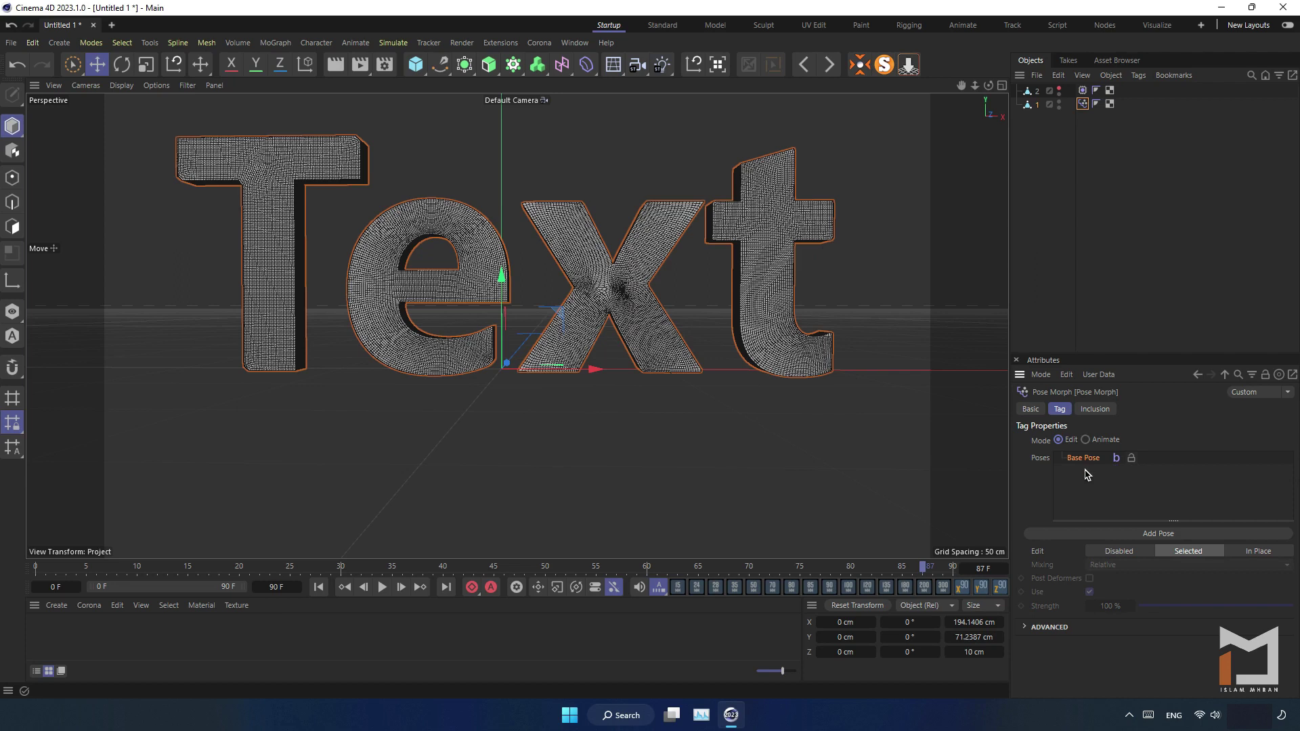
- Add object 2 as an absolute morph target of the Pose Morph and set its mixing to Tangential (Area)
drag(1028, 92, 1077, 498)
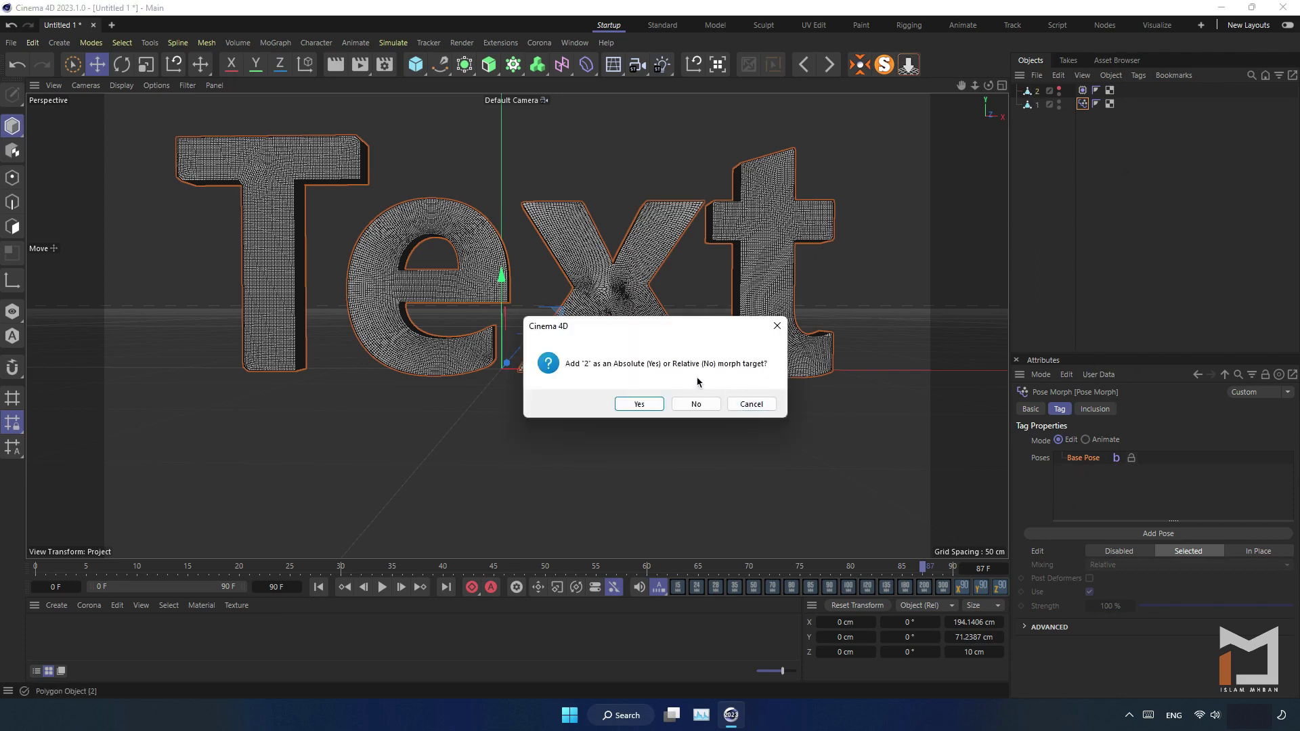
click(646, 404)
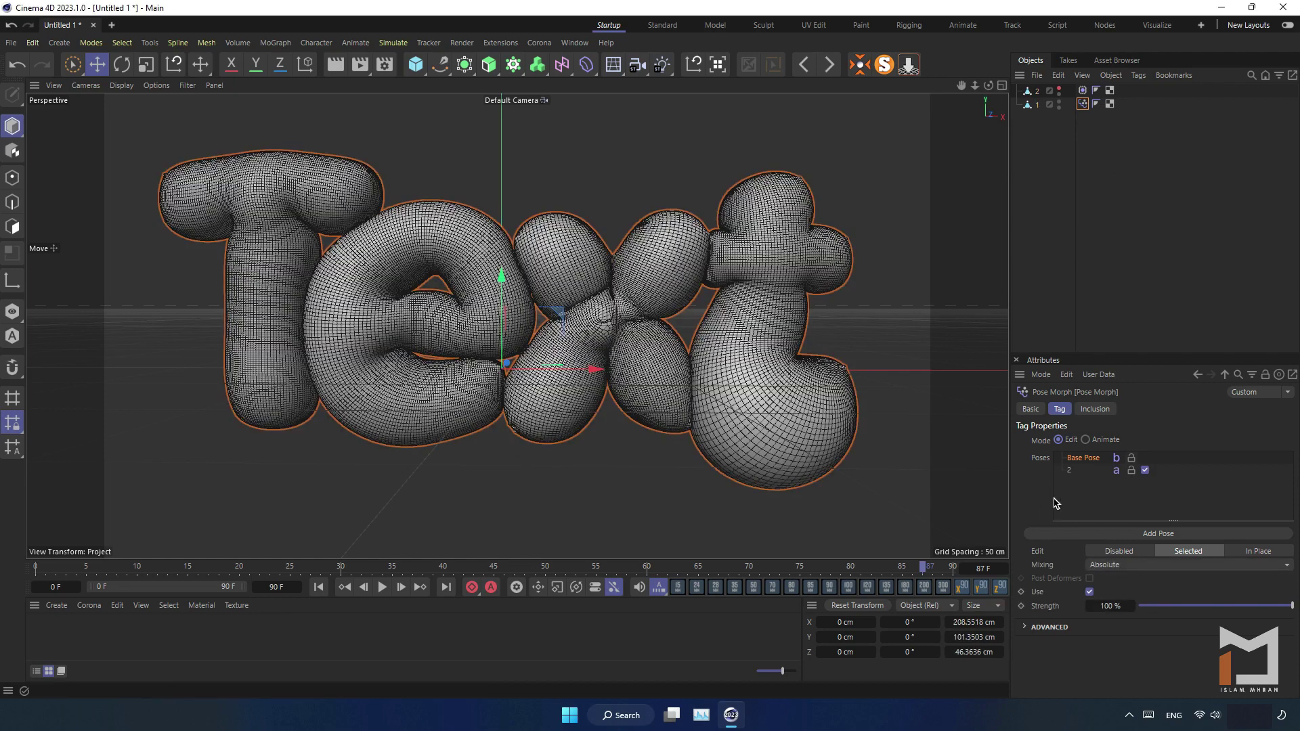
click(1157, 569)
click(1160, 641)
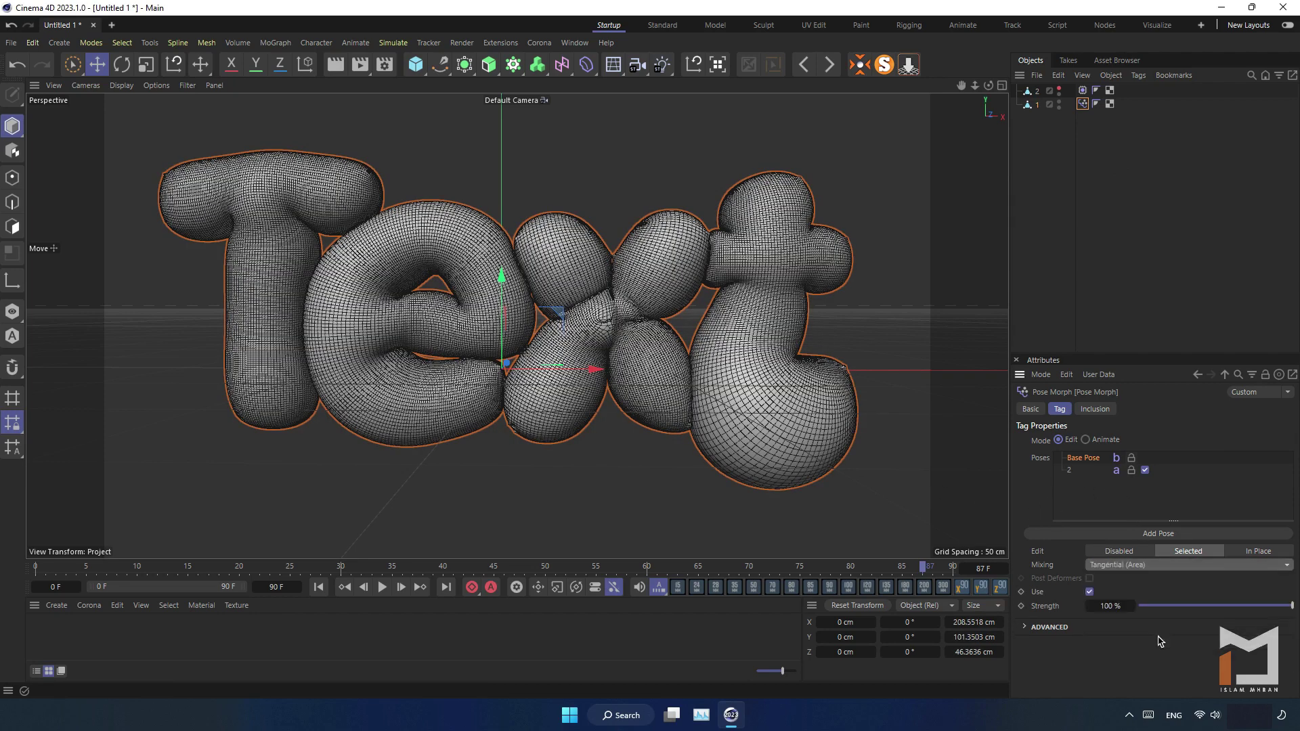
mouse_move(1292, 607)
mouse_down()
mouse_move(1141, 602)
mouse_move(1292, 605)
mouse_up()
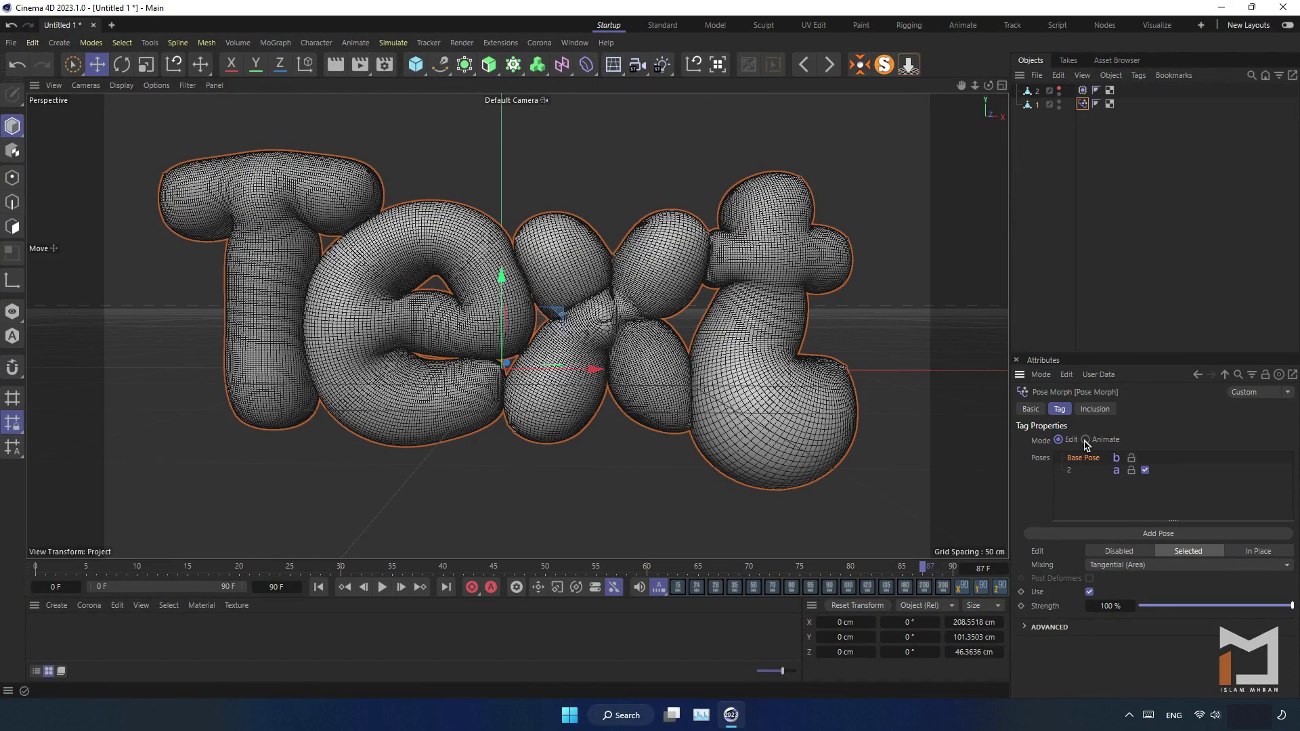
- Switch the Pose Morph tag to Animate mode and add a Morph deformer as a child of object 1
click(1085, 440)
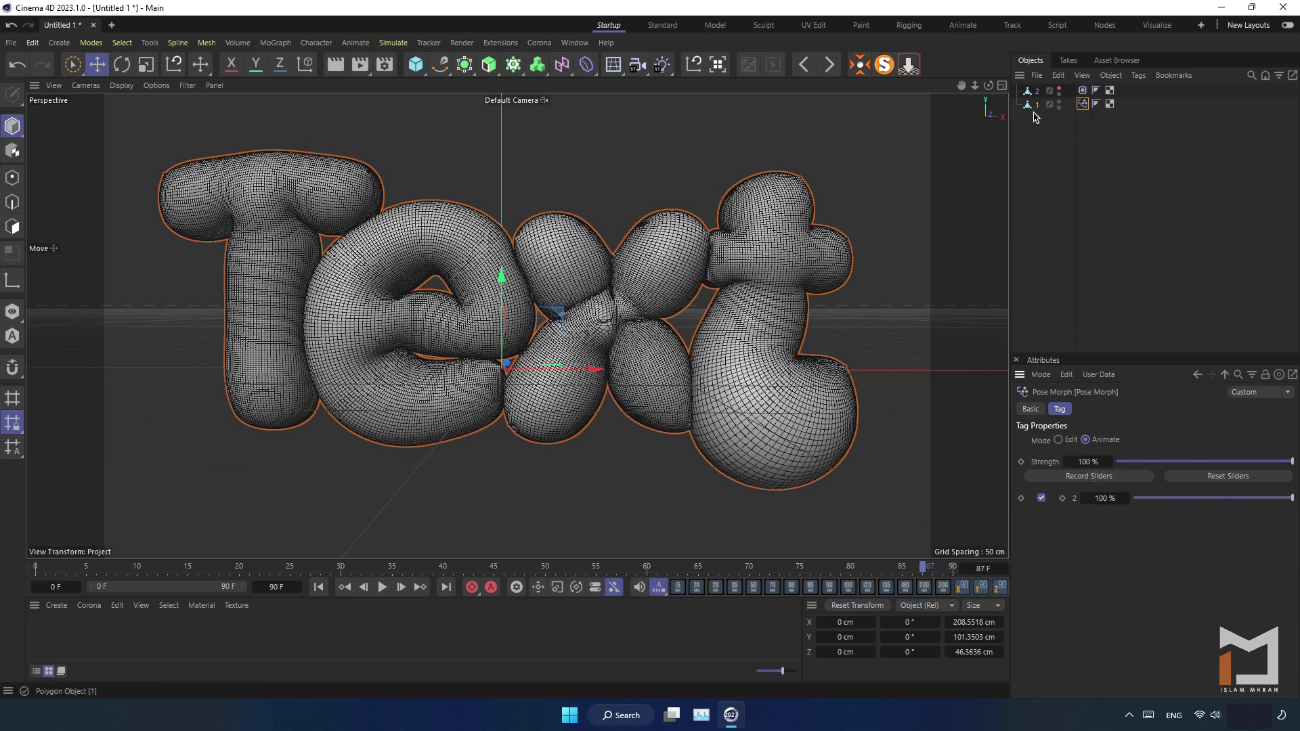
click(587, 65)
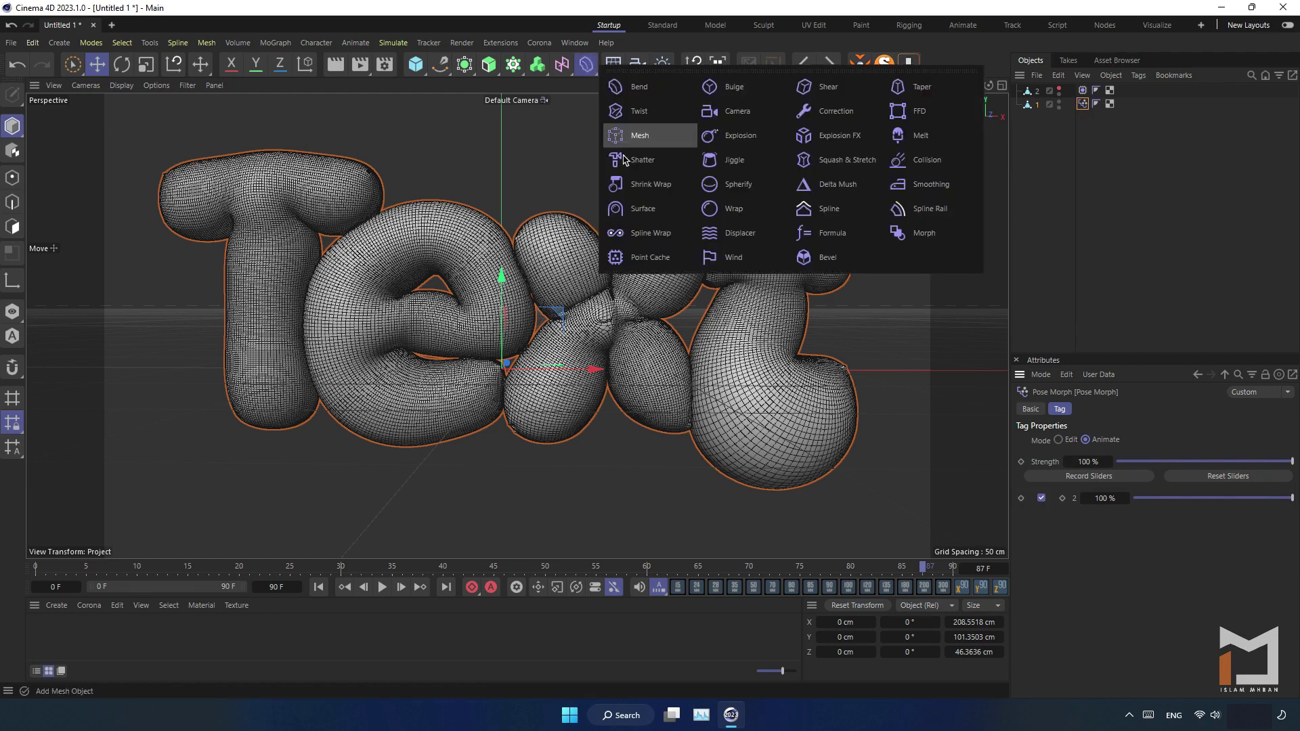
click(931, 234)
drag(1043, 120, 1036, 119)
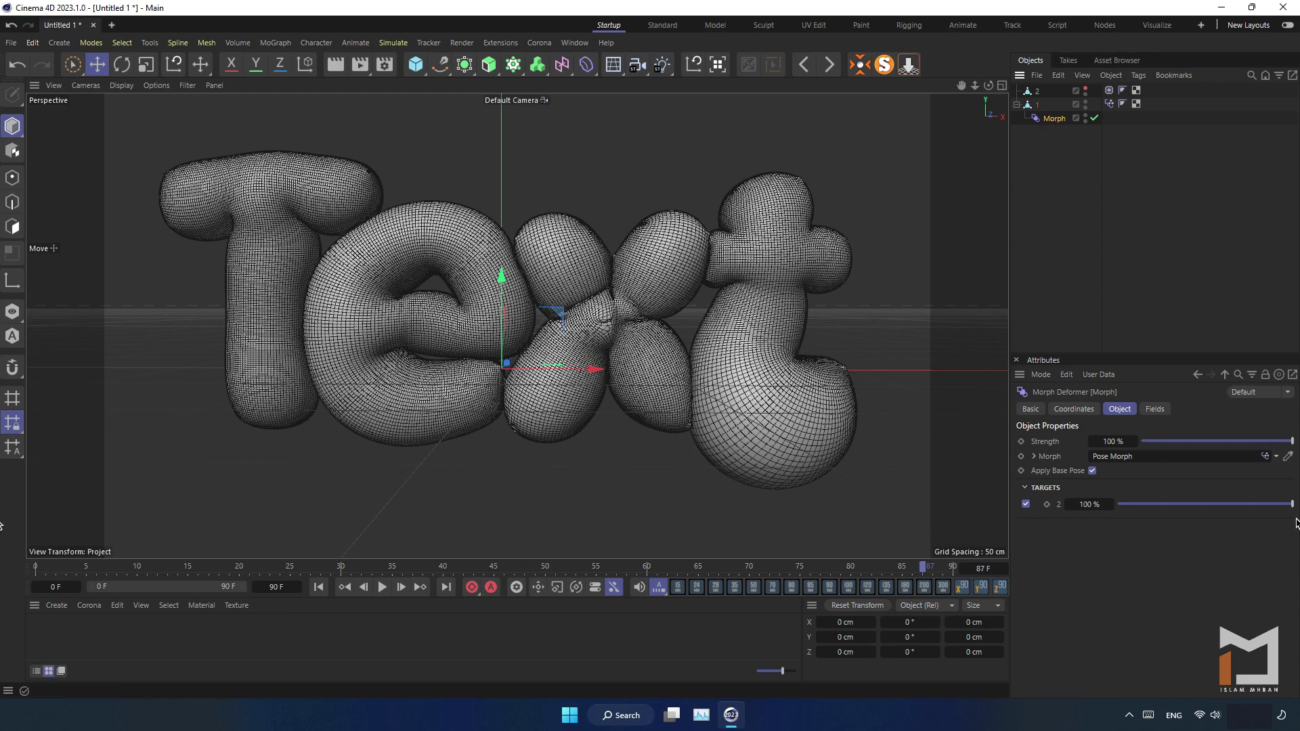
- Clear the Morph deformer's morph link, reassign object 1's Pose Morph tag and test the strength of target 2
click(1279, 458)
click(1253, 472)
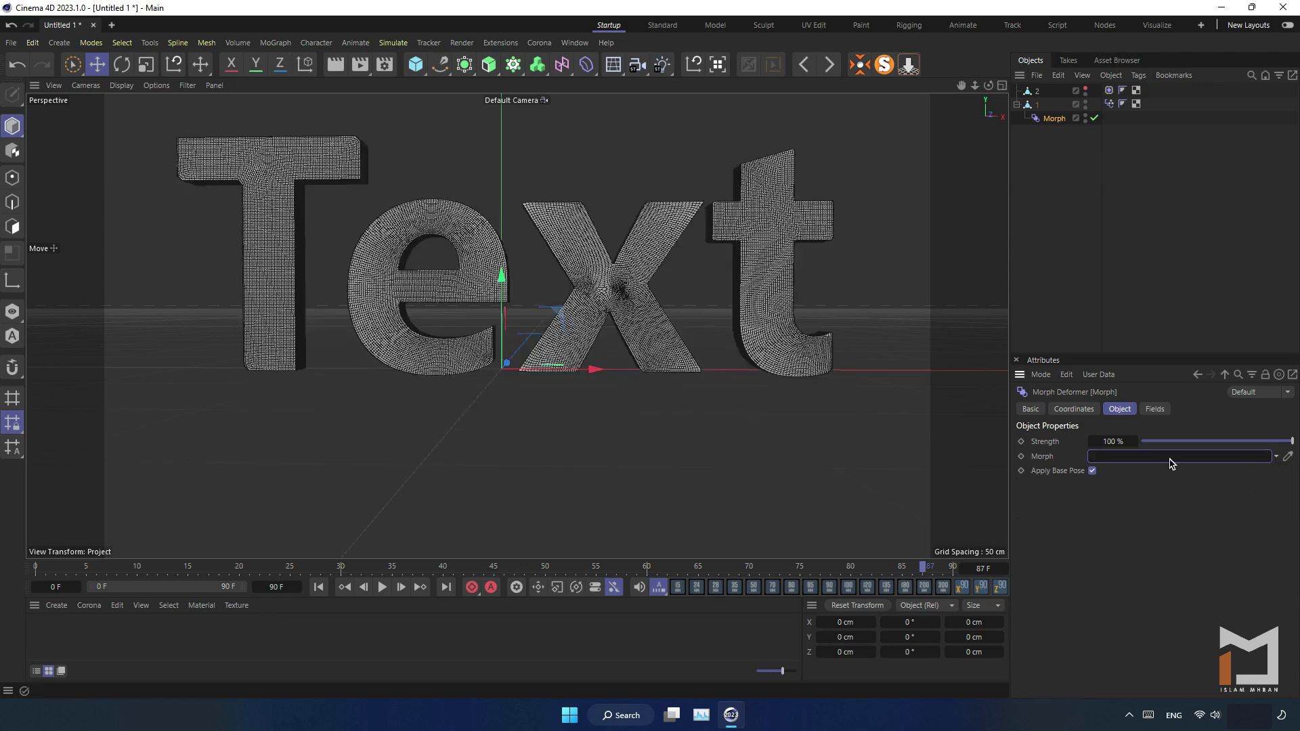
drag(1111, 105, 1166, 464)
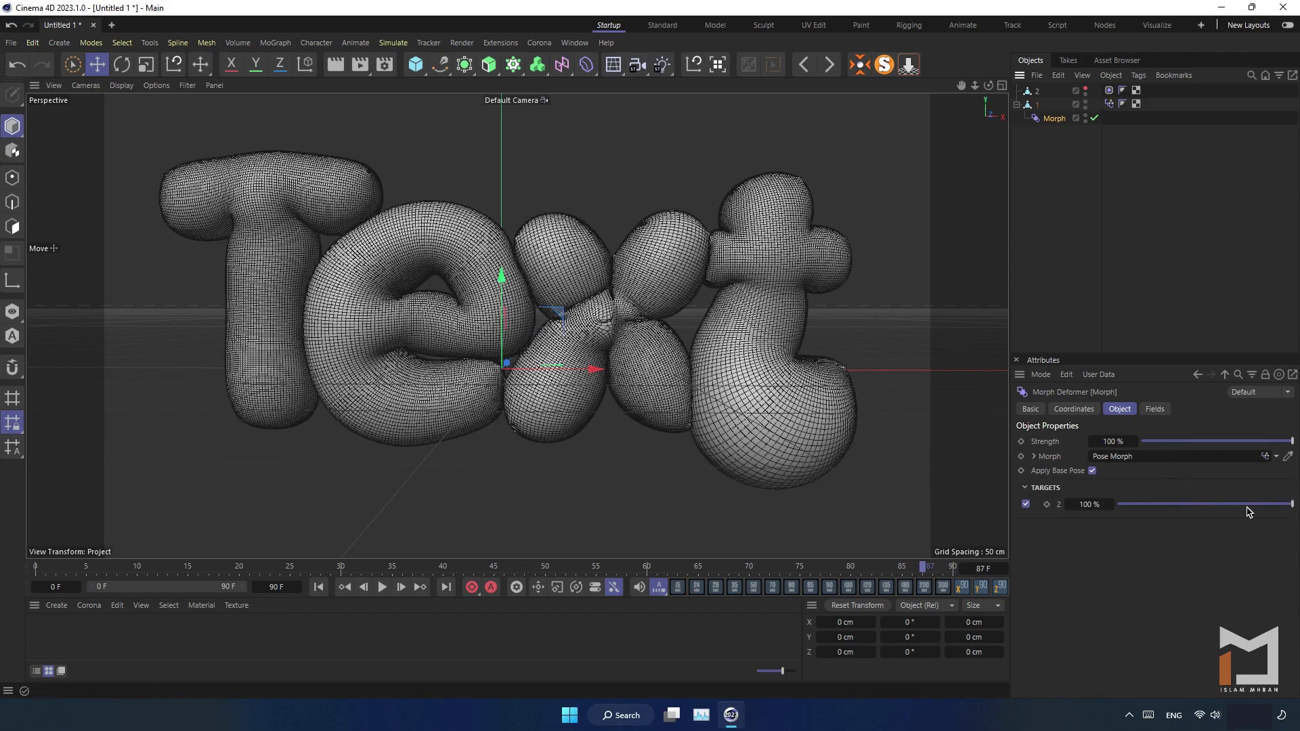
drag(1249, 508, 2, 495)
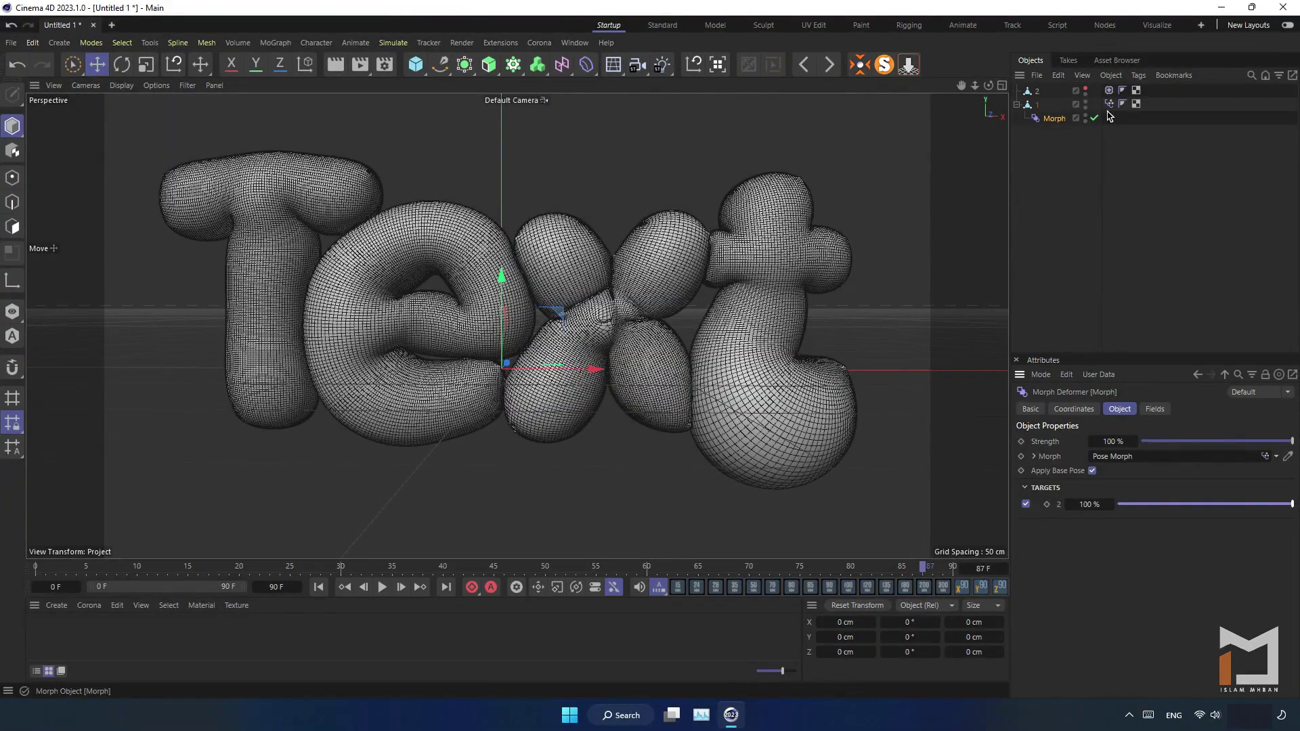
- Add a Linear Field to the Morph deformer with 20 cm length and X- direction, positioned beyond the final letter at about X 143 cm
click(1155, 410)
click(1047, 543)
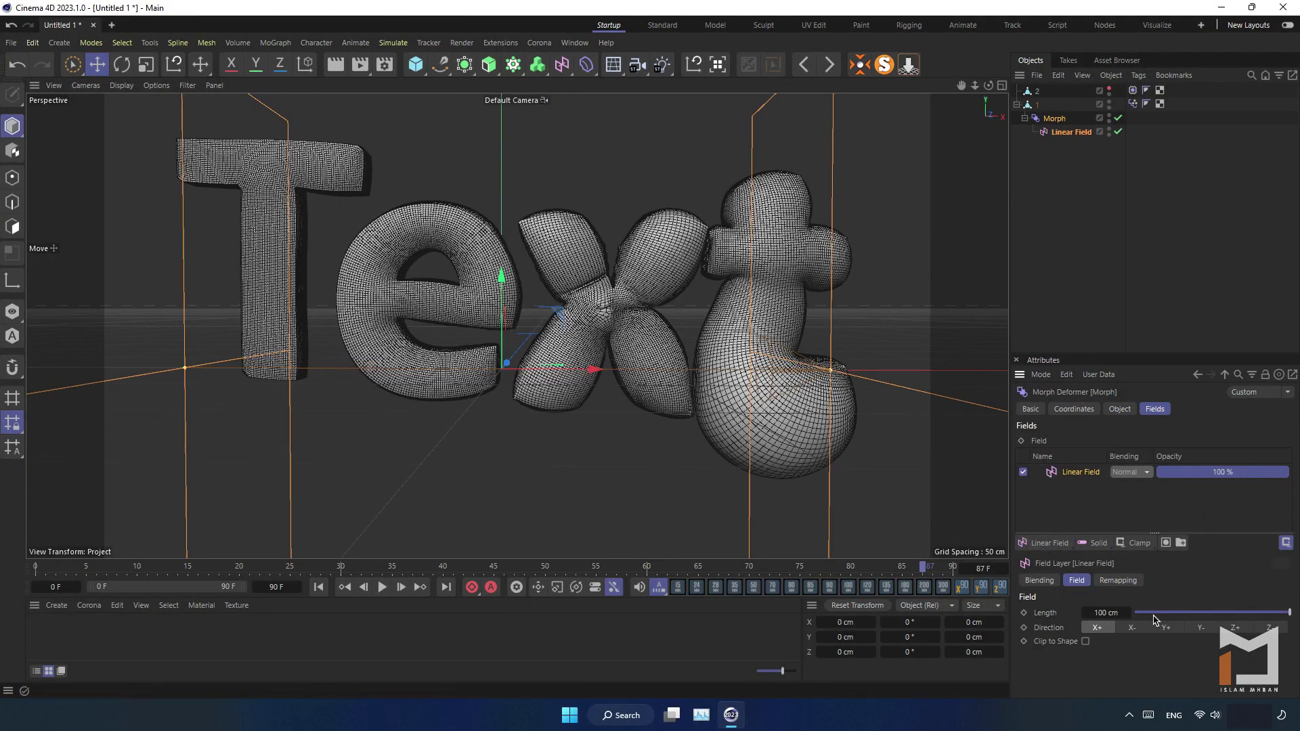
click(1188, 613)
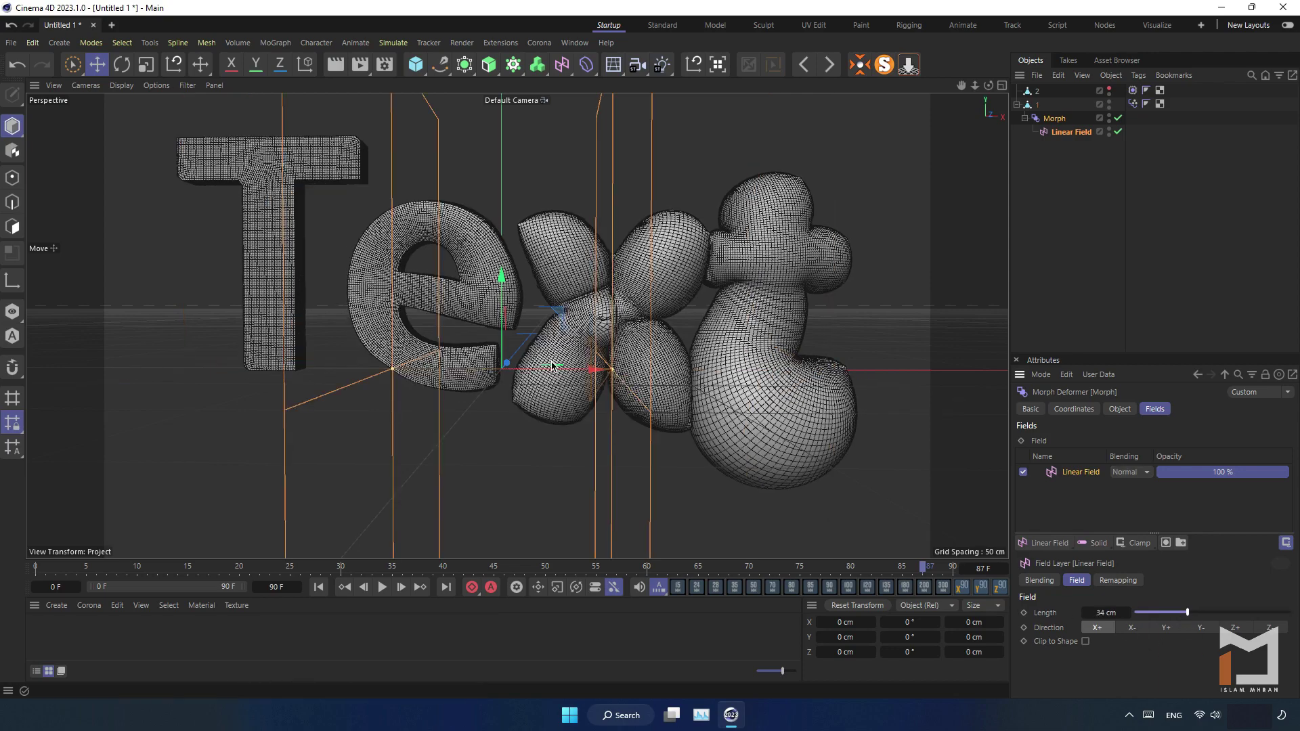
drag(562, 369, 975, 339)
click(1131, 627)
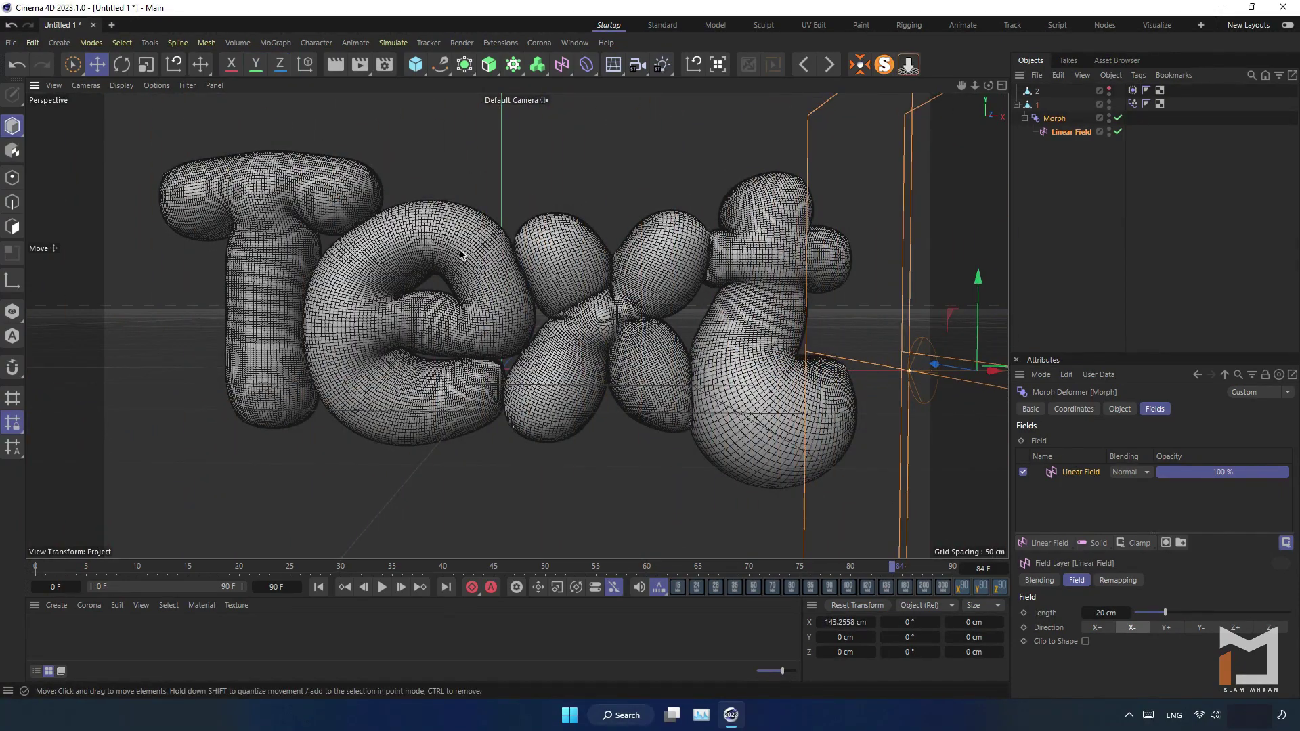